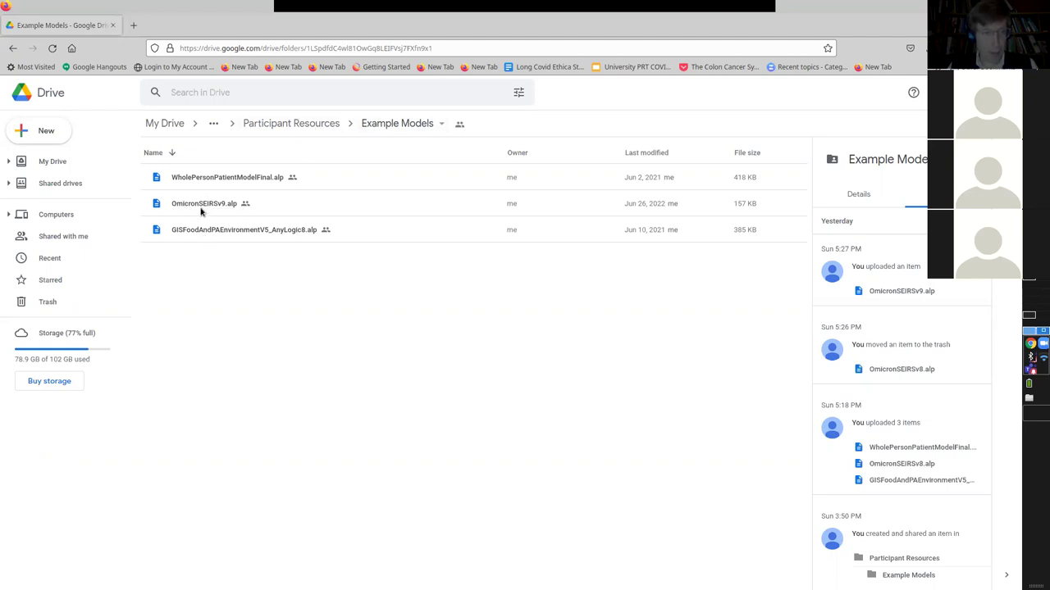
Download the entire Example Models folder and show the downloaded zip archive in the file manager.
click(437, 123)
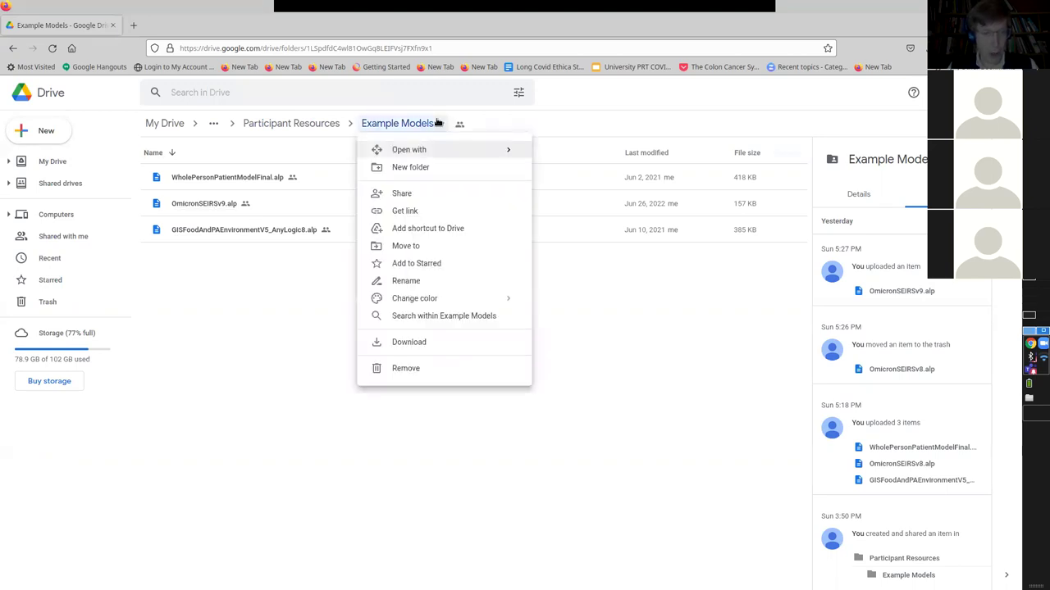
click(407, 342)
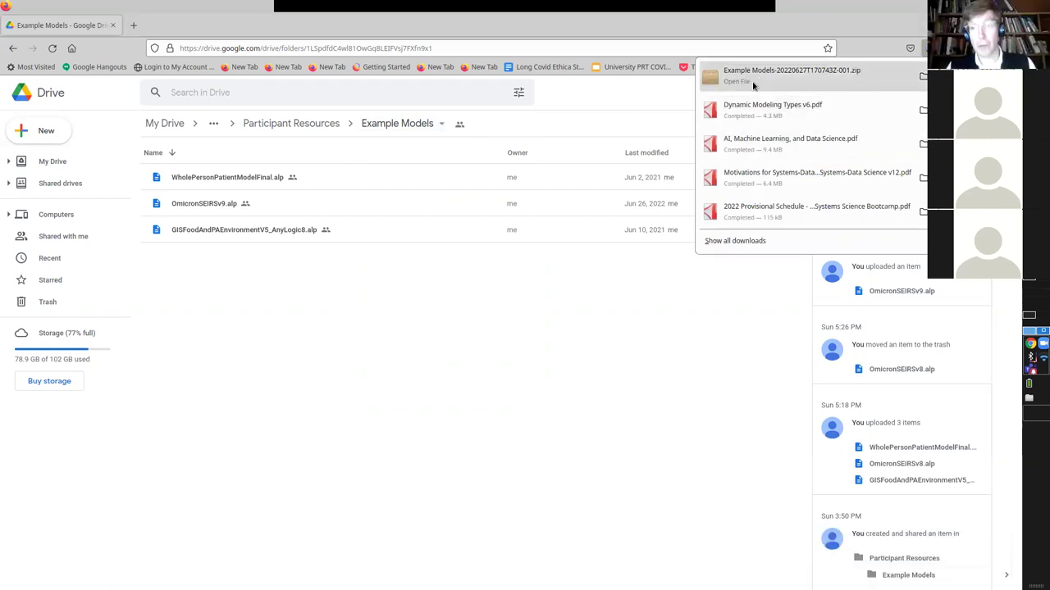
click(922, 77)
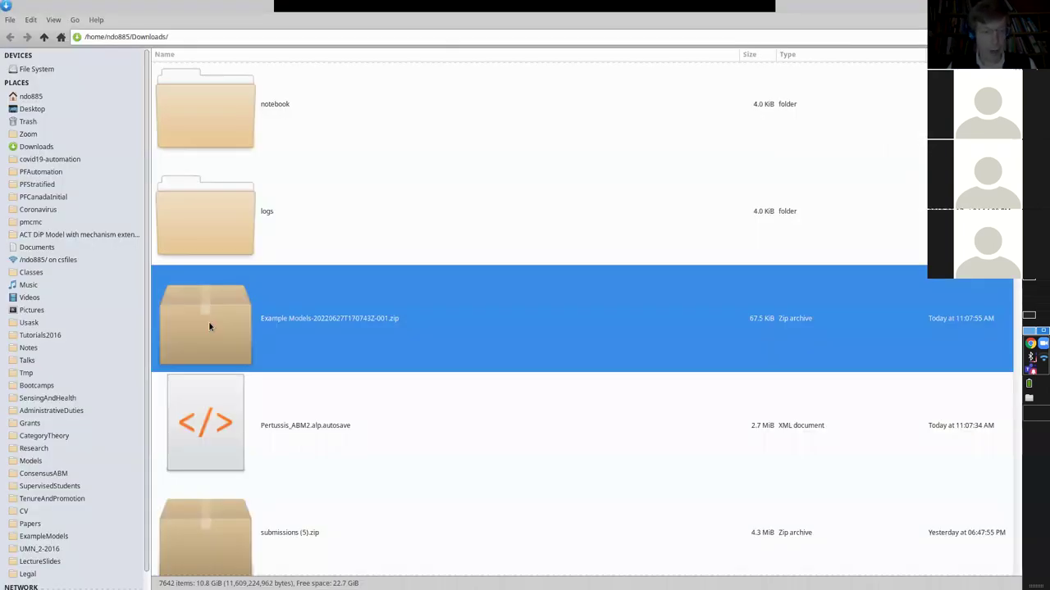
Extract the Example Models zip archive into Downloads and open the extracted Example Models folder.
right_click(209, 336)
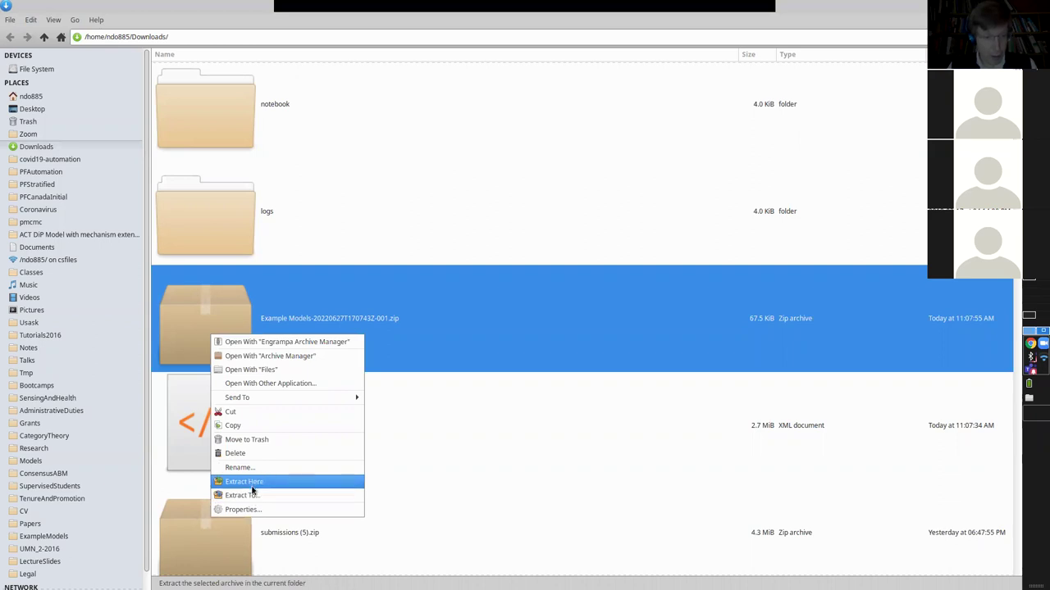
click(243, 482)
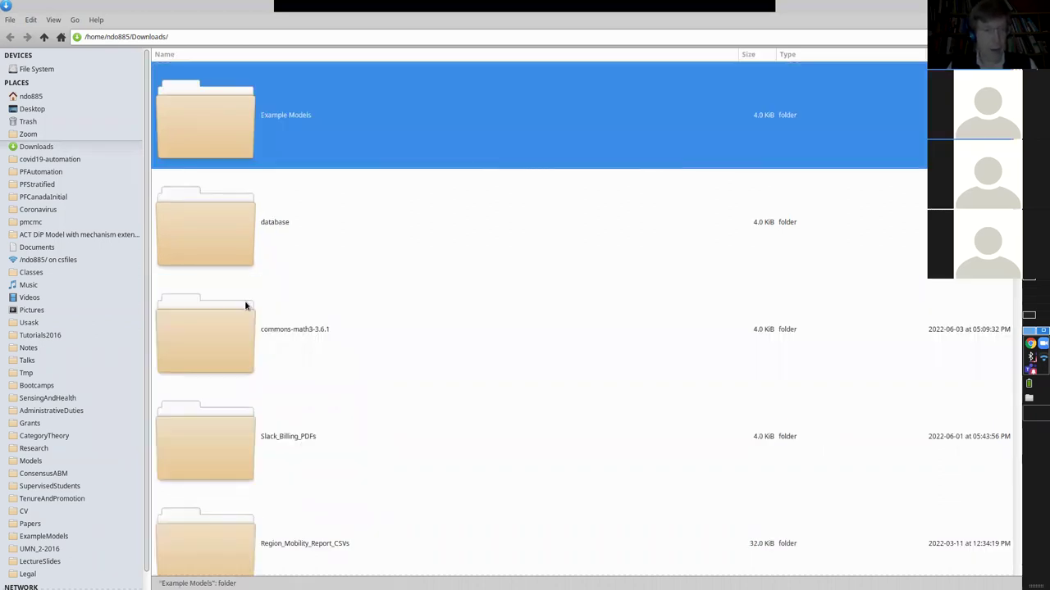
double_click(245, 306)
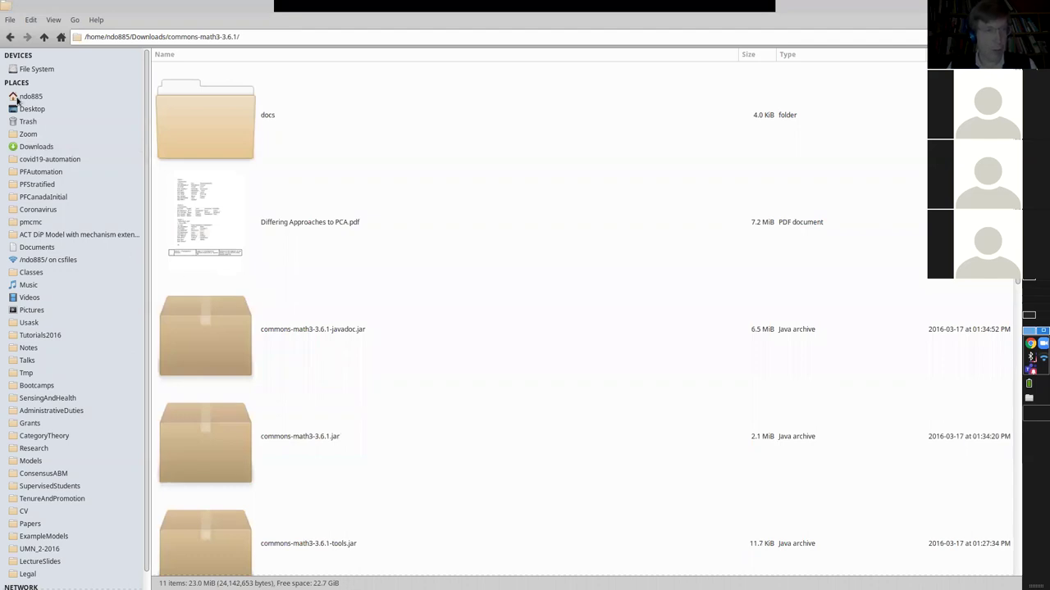
click(43, 38)
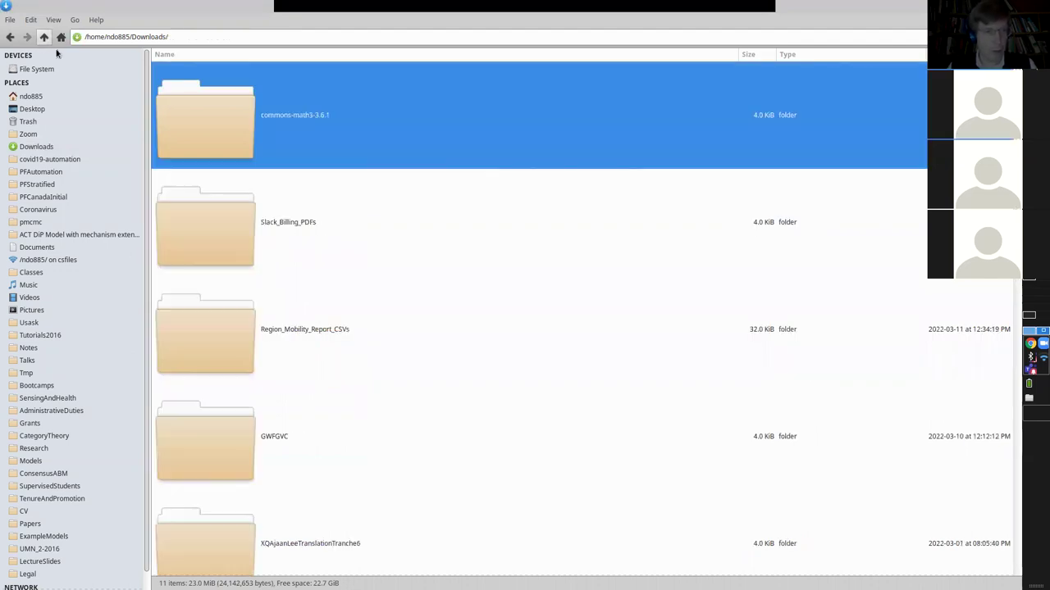
double_click(218, 115)
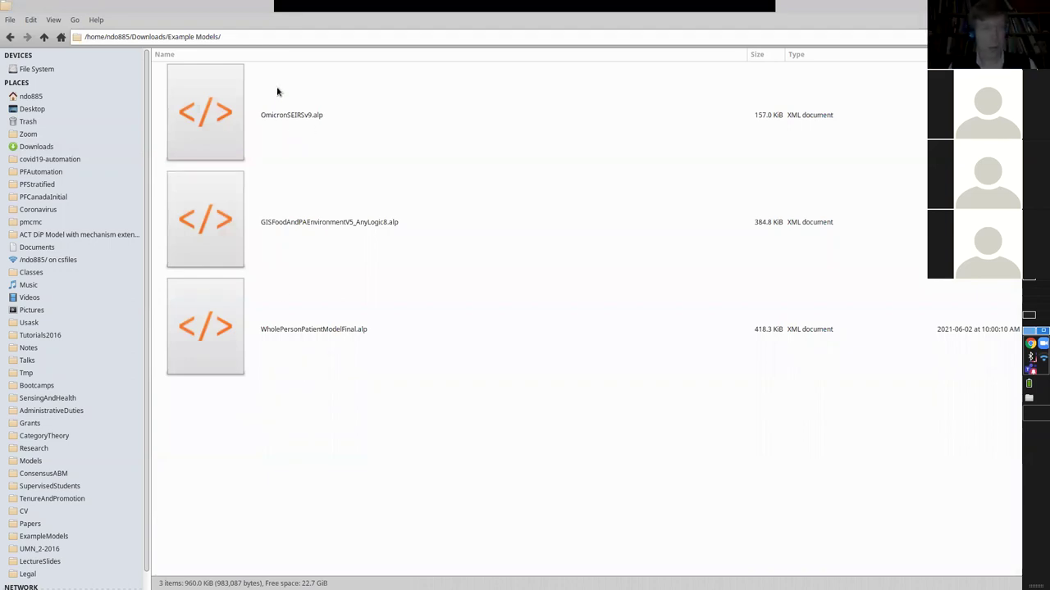
Return to the Example Models folder in Google Drive and download OmicronSEIRSv9.alp individually.
key(alt+Tab)
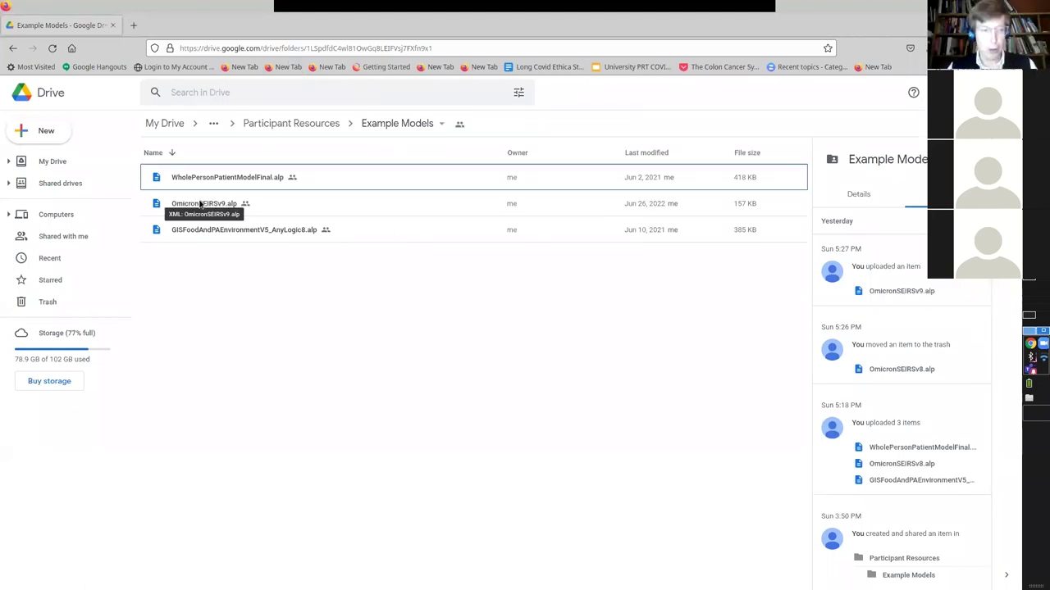
click(200, 229)
click(199, 208)
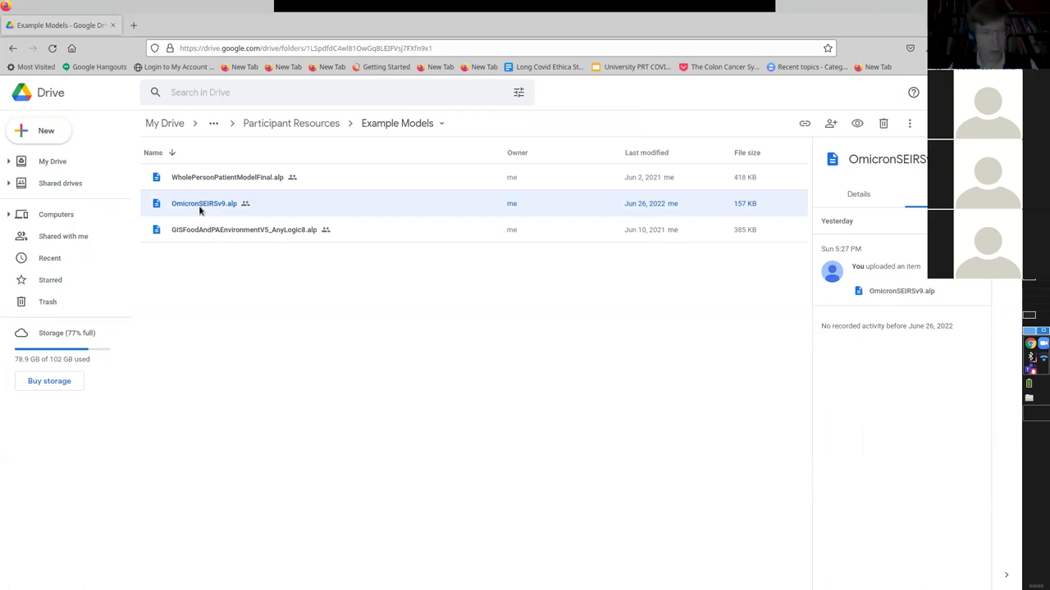
right_click(199, 211)
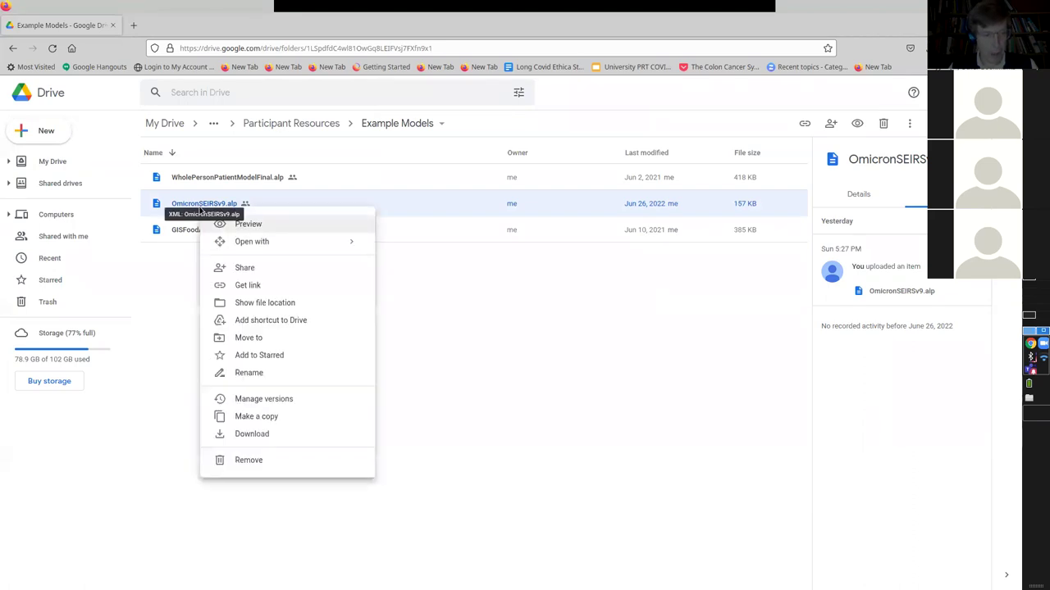
click(253, 434)
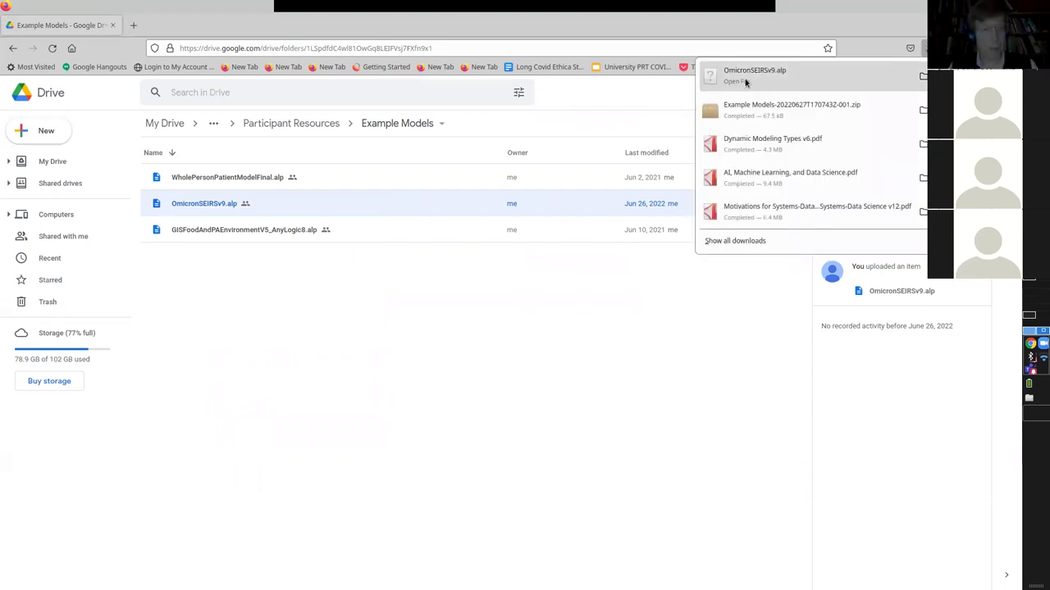
Download WholePersonPatientModelFinal.alp and GISFoodAndPAEnvironmentV5_AnyLogic8.alp as individual files.
right_click(201, 179)
click(256, 401)
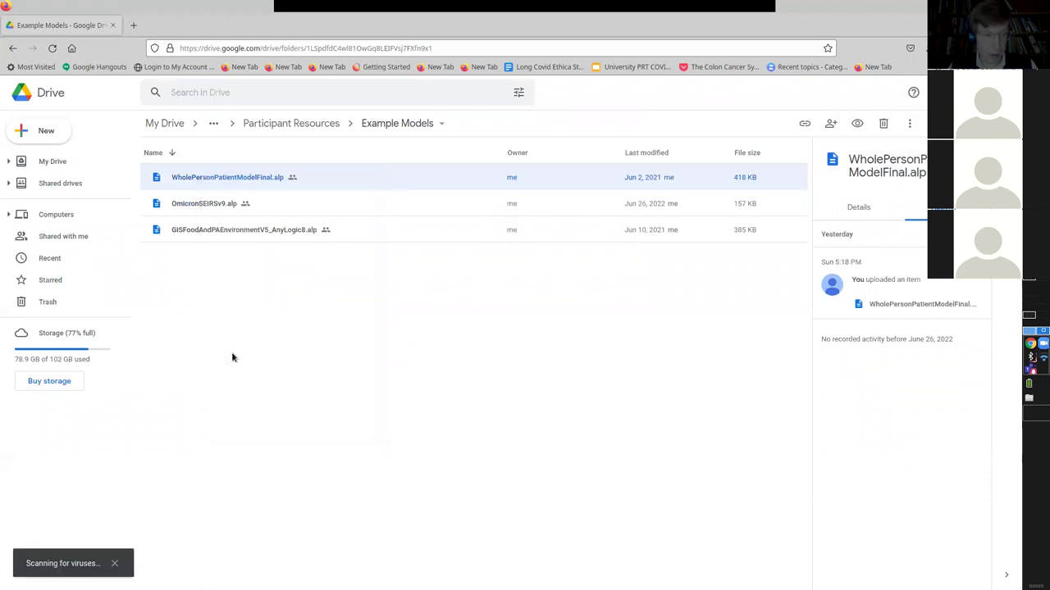
right_click(222, 231)
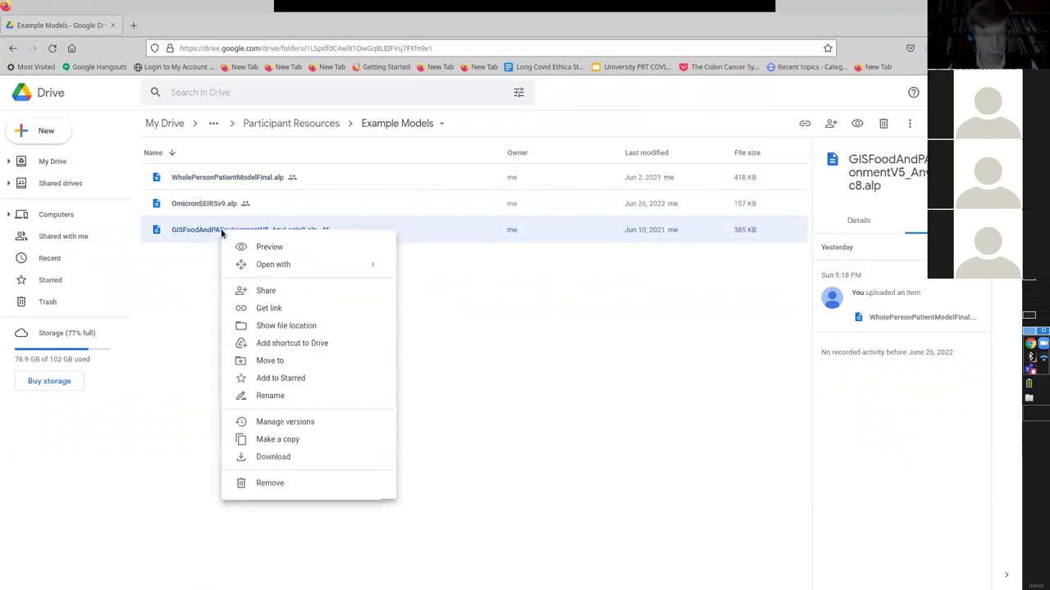
click(282, 457)
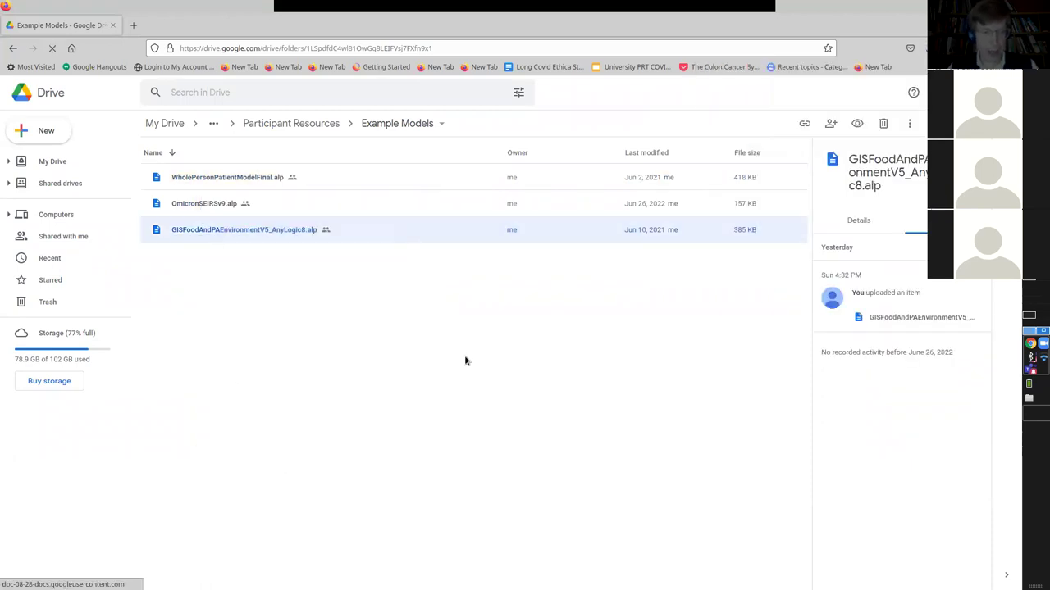
Preview the XML contents of OmicronSEIRSv9.alp and close the preview.
click(230, 204)
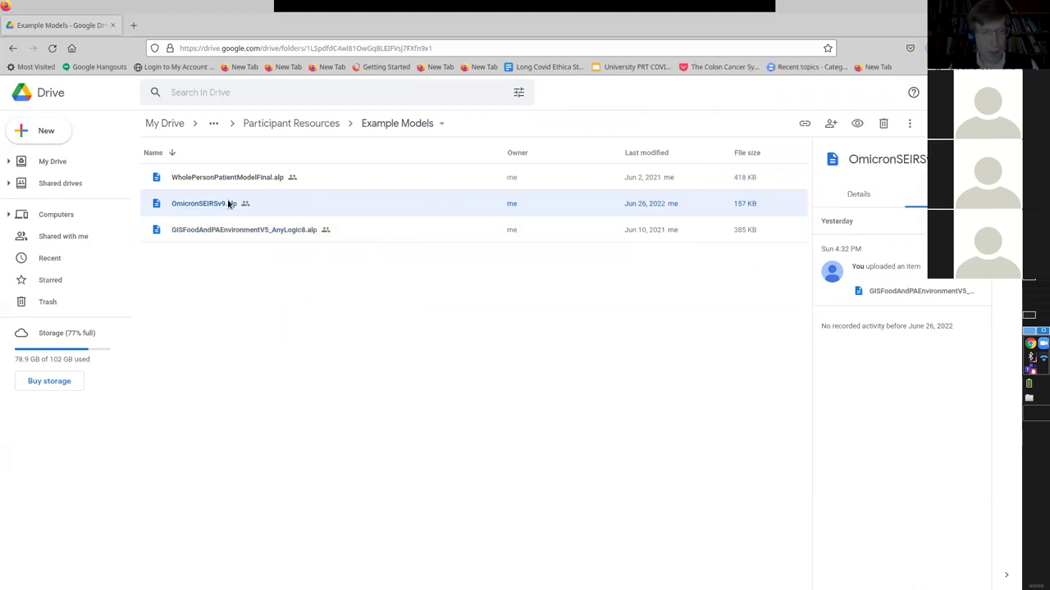
double_click(229, 204)
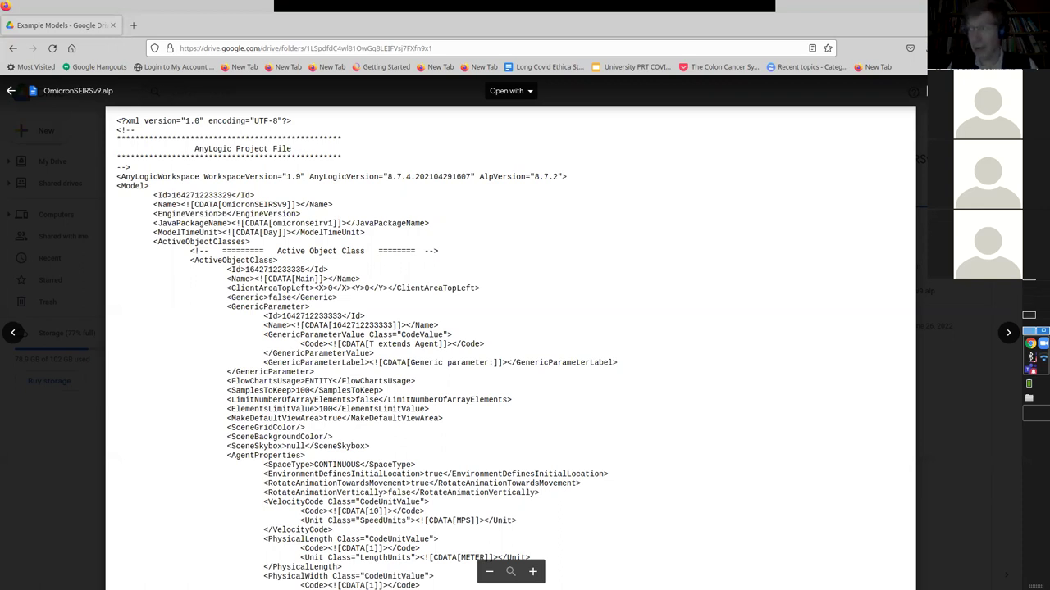
key(Escape)
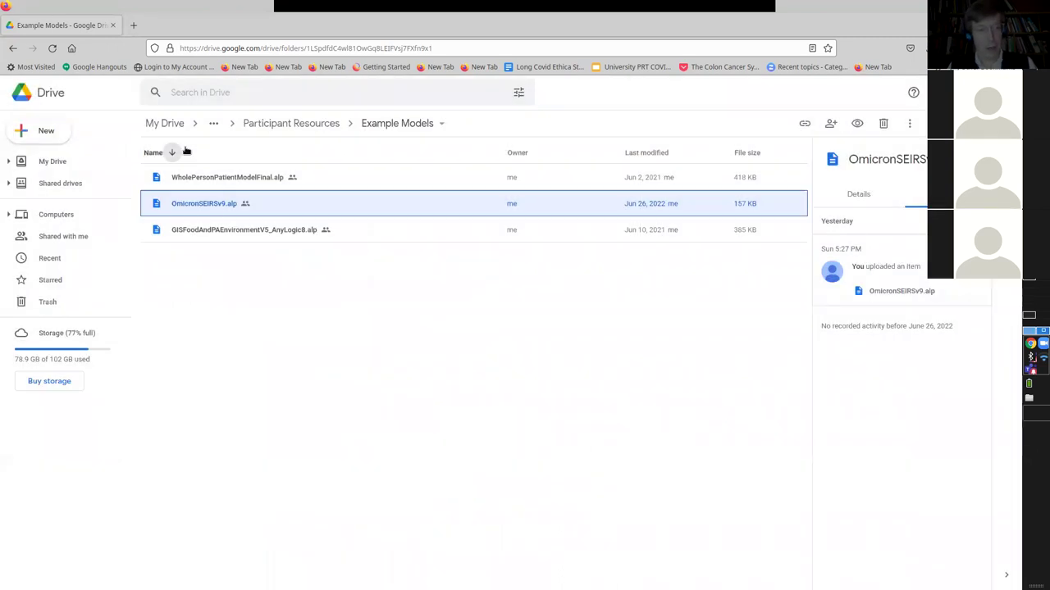
Download OmicronSEIRSv9.alp again from its file preview, and return to the Example Models folder.
right_click(210, 205)
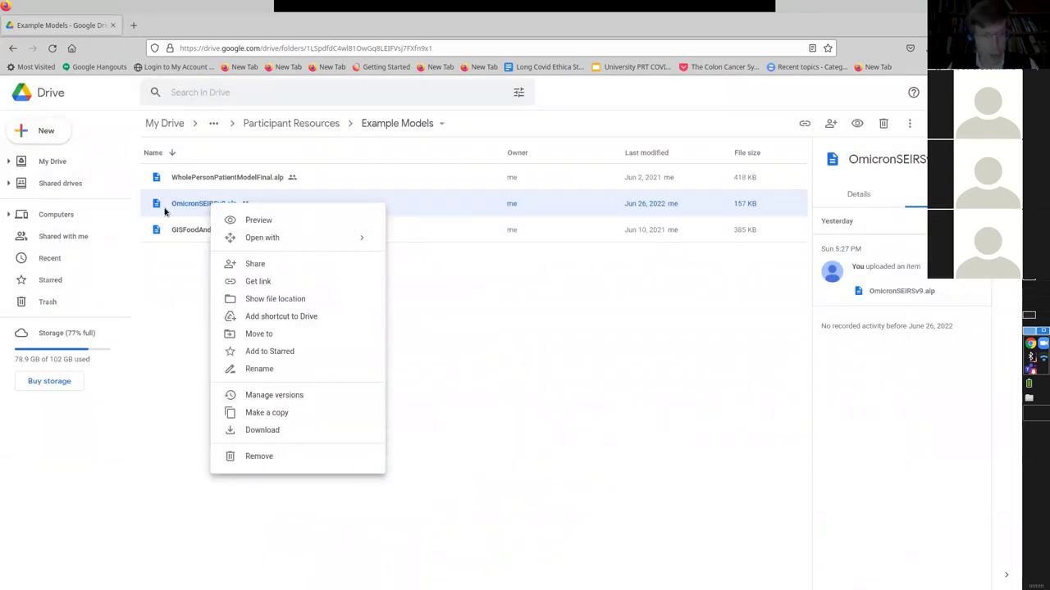
double_click(179, 205)
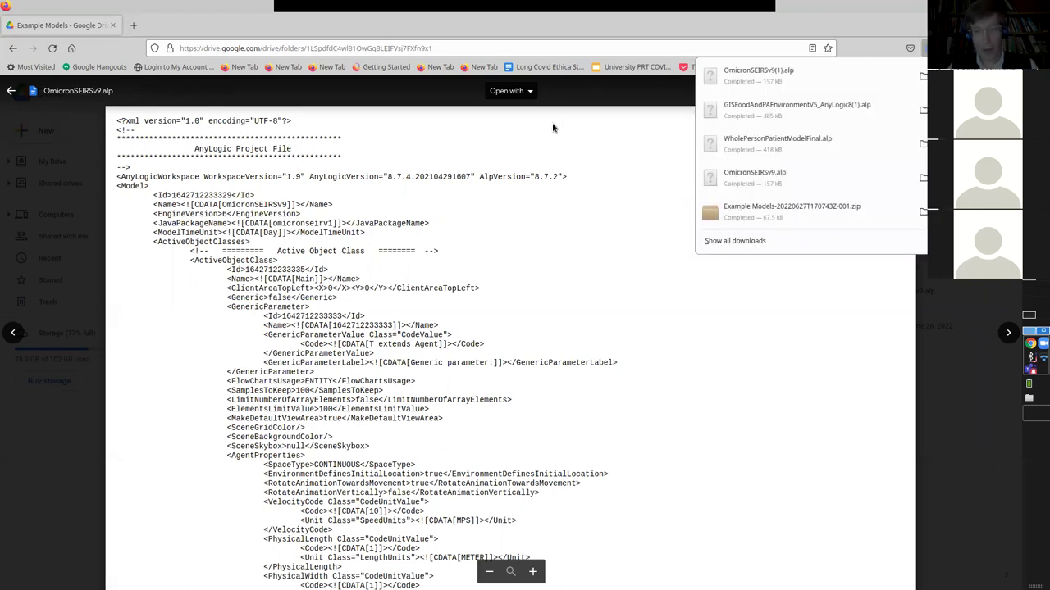
click(328, 123)
click(10, 91)
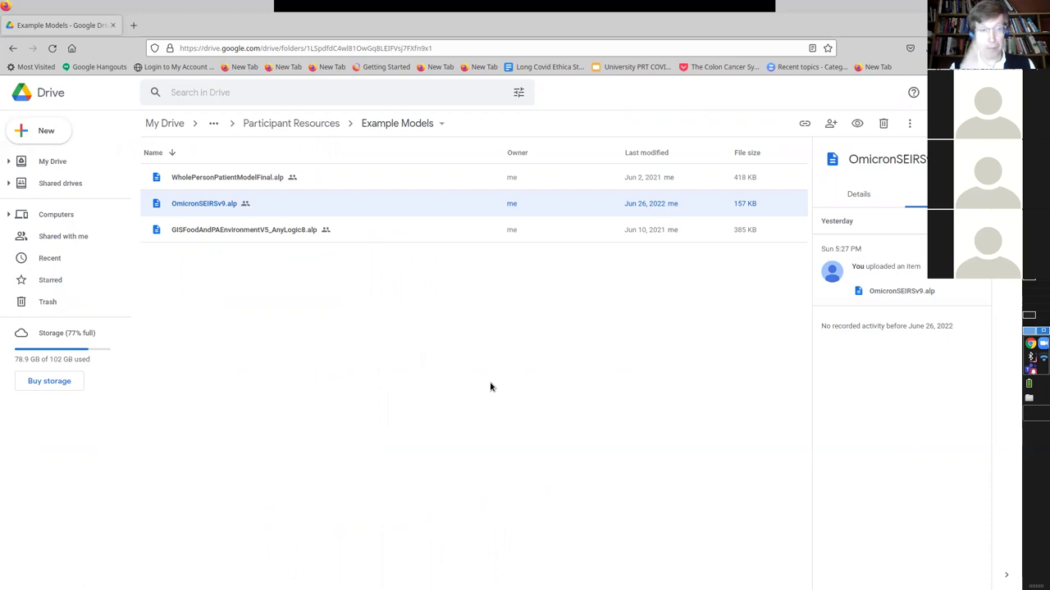
Review the available actions for the Example Models folder and OmicronSEIRSv9.alp, and view the file's preview once more.
click(441, 124)
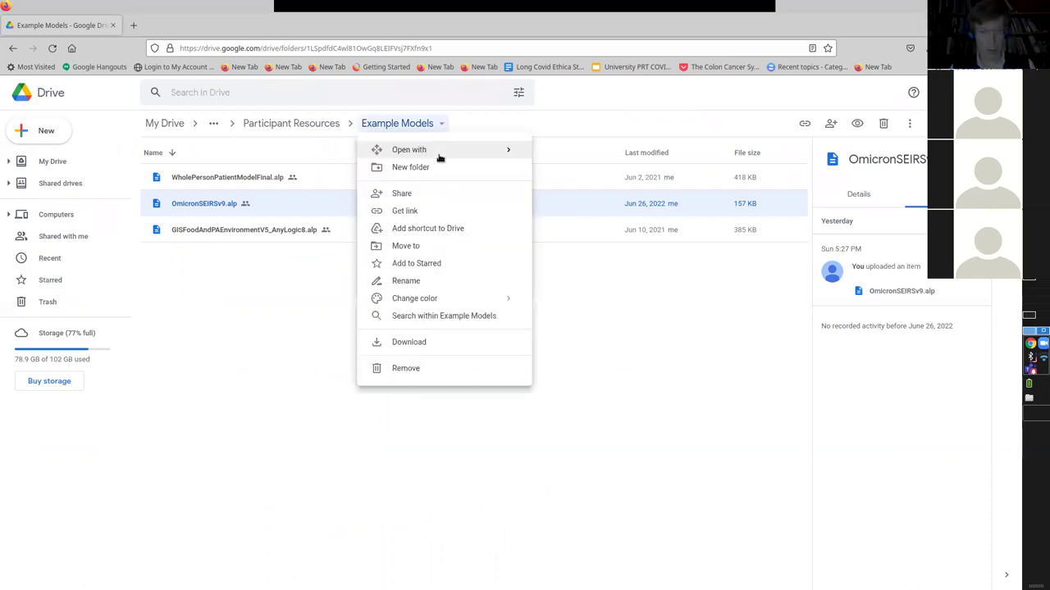
click(654, 362)
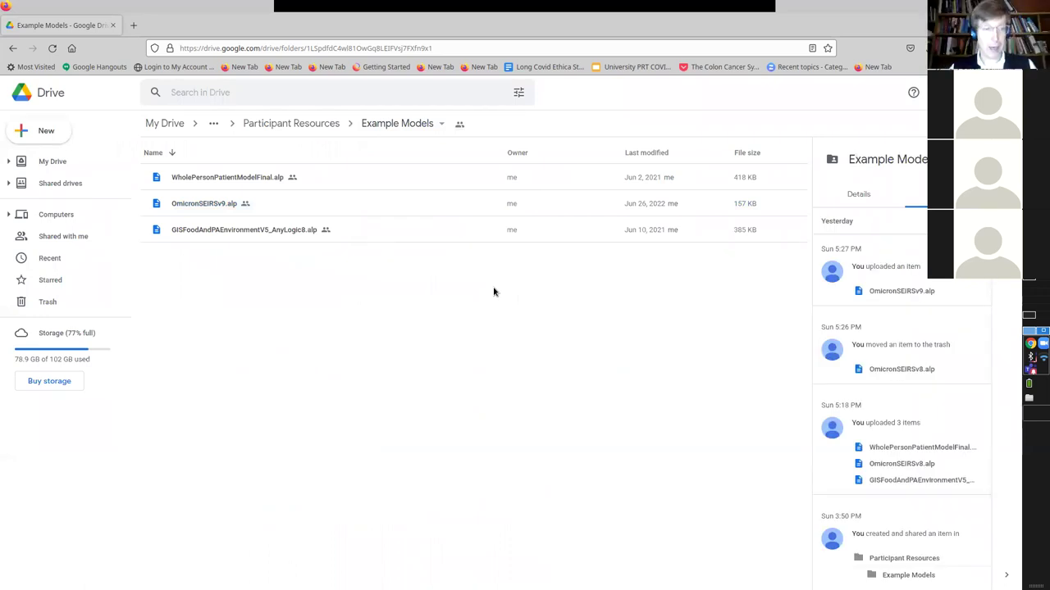
right_click(196, 200)
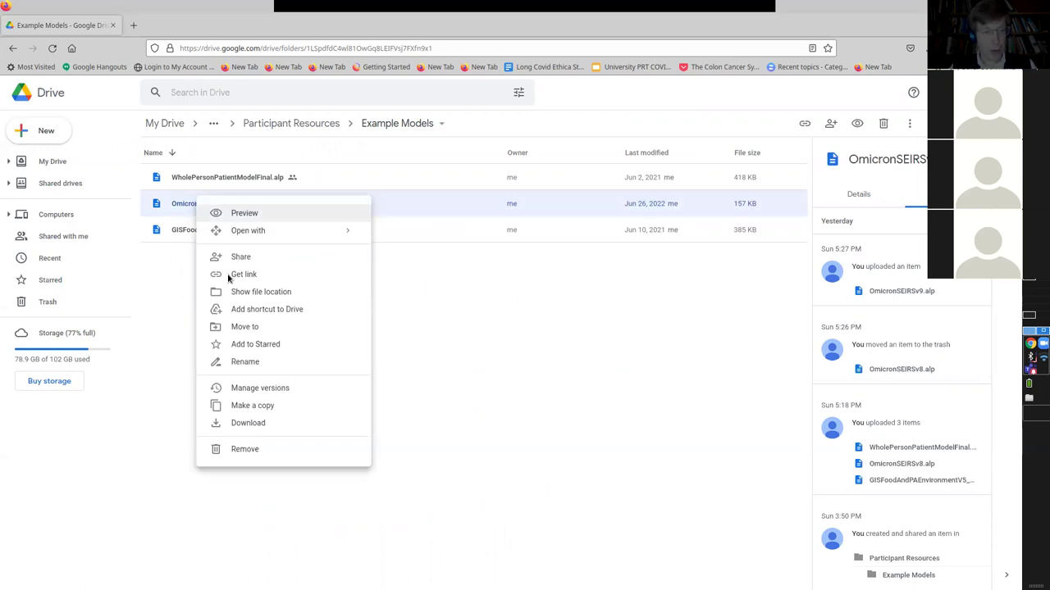
click(448, 390)
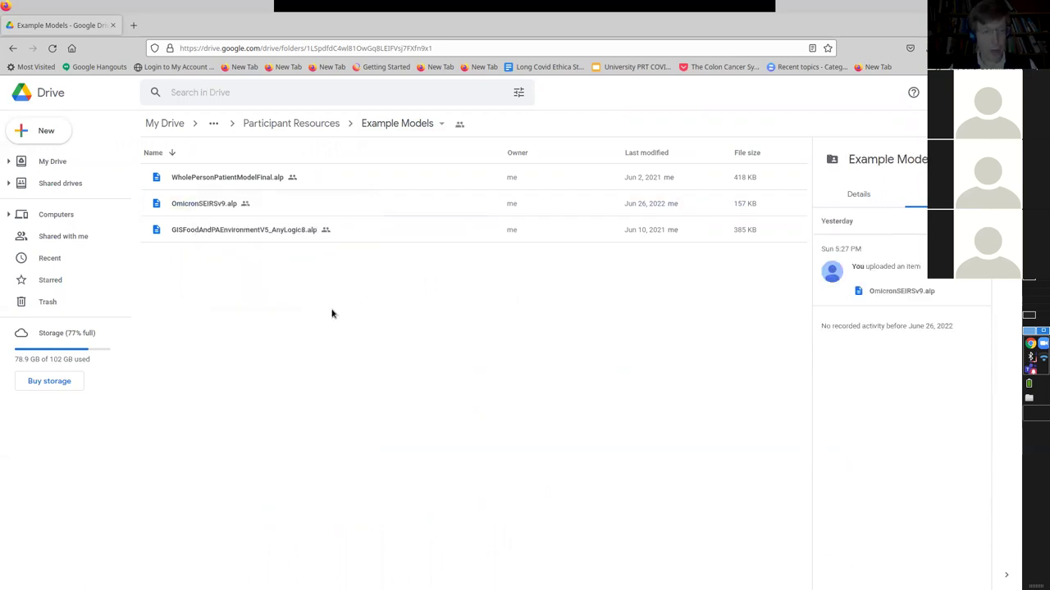
double_click(197, 205)
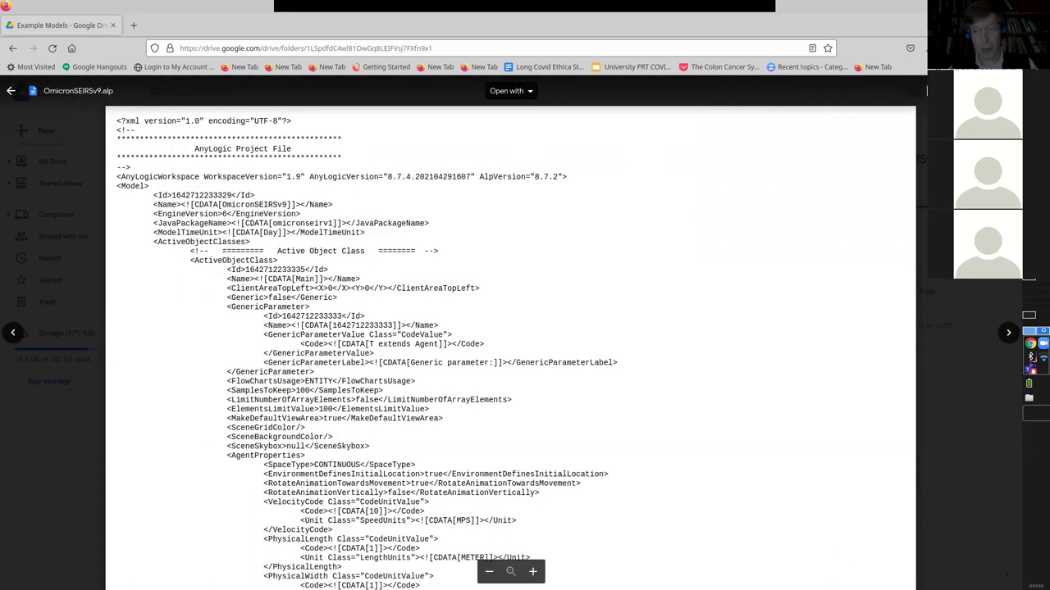
key(Escape)
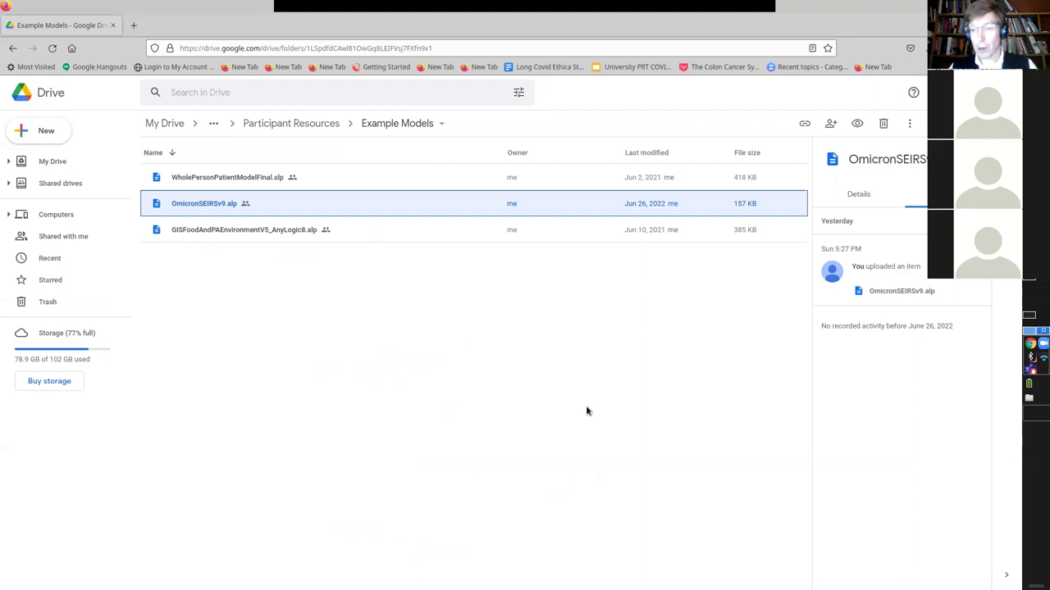
Switch to AnyLogic and open OmicronSEIRSv9.alp from Downloads, saving and closing the already open model of the same name.
key(alt+Tab)
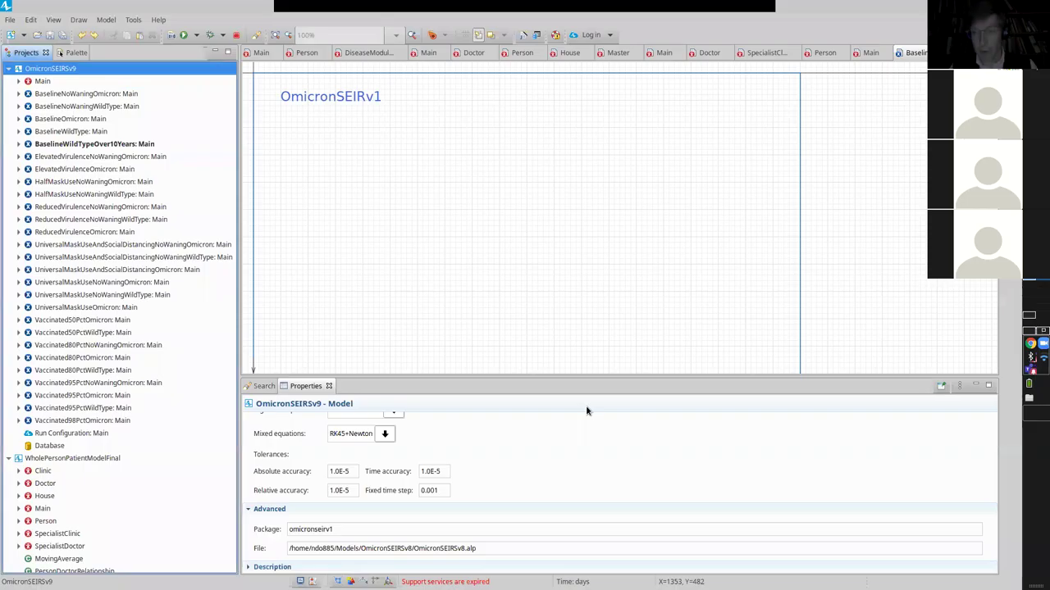
click(9, 20)
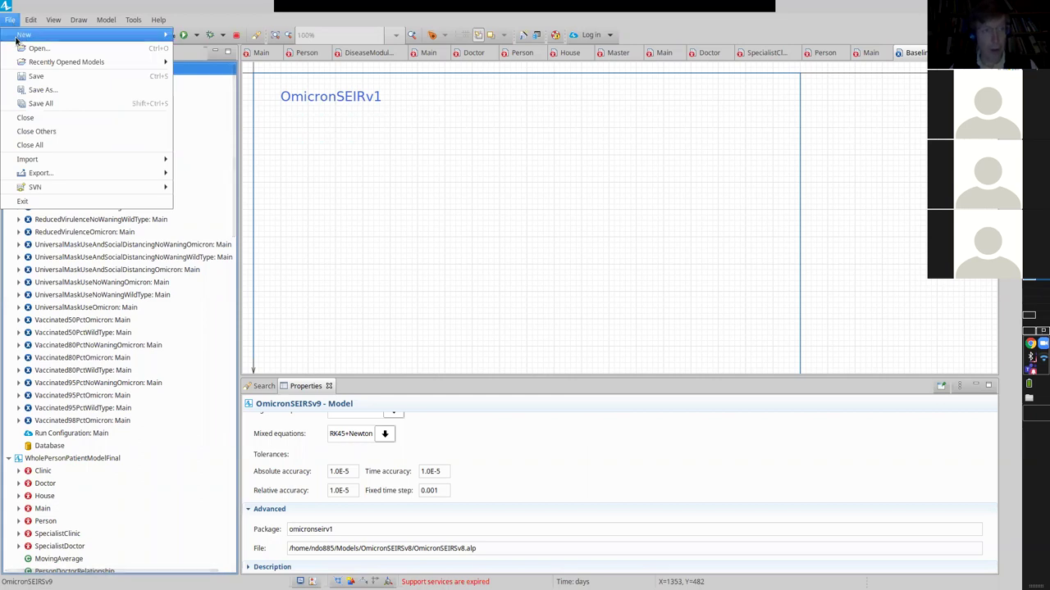
click(36, 48)
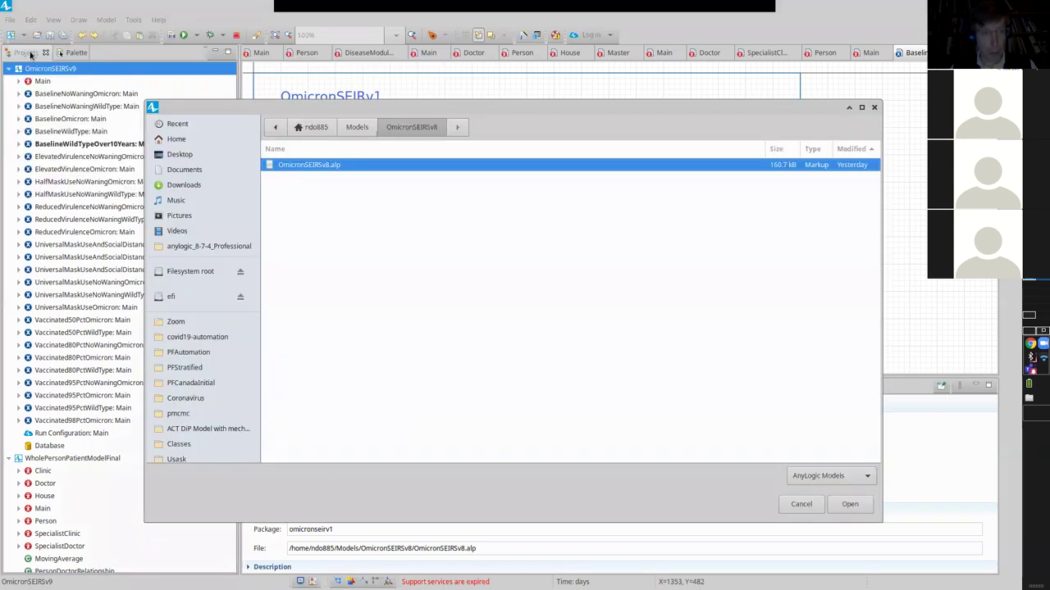
click(196, 185)
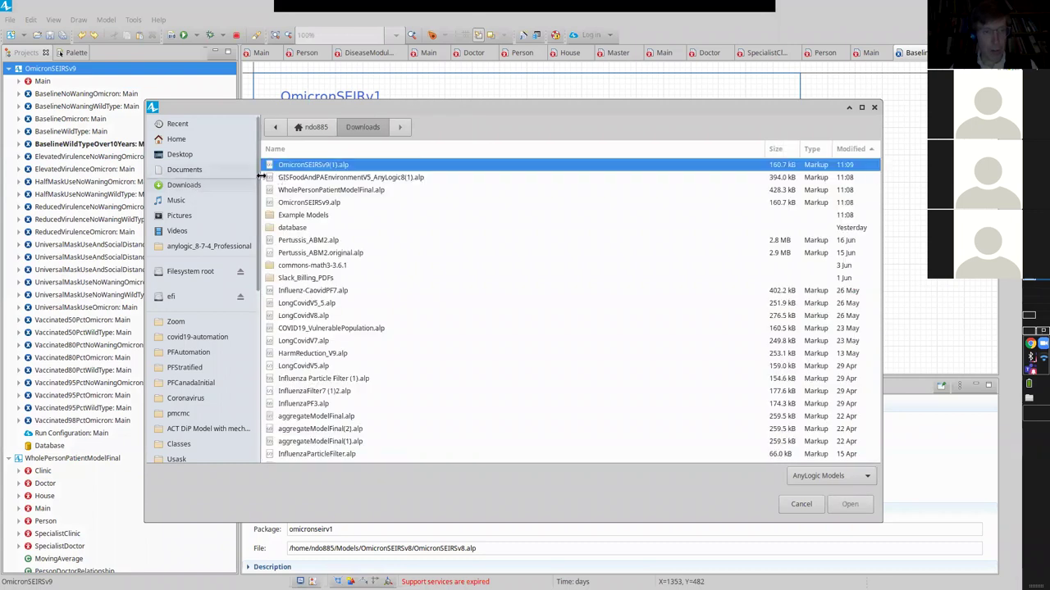
click(294, 204)
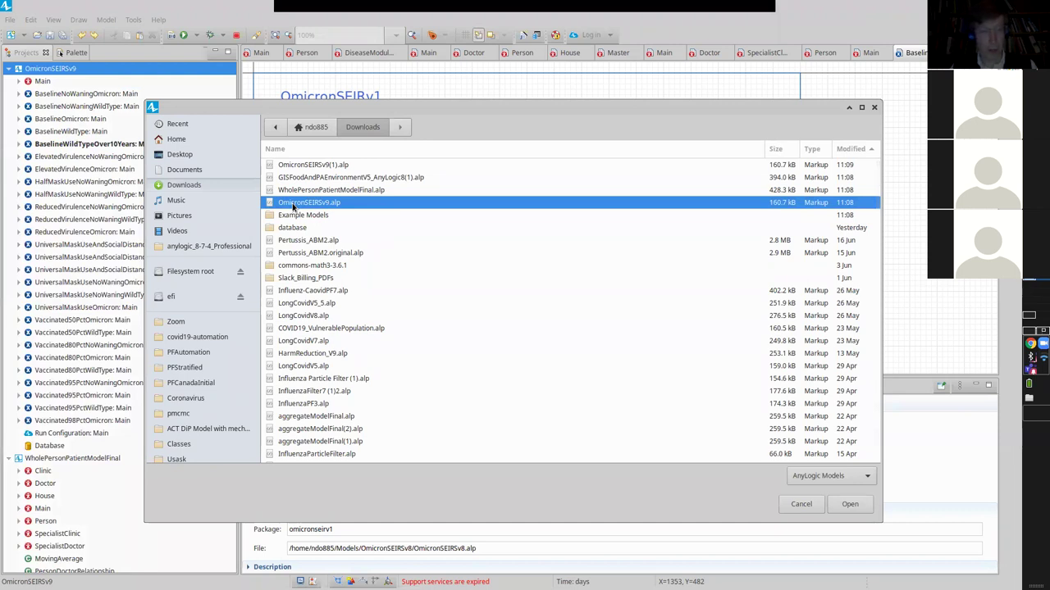
double_click(293, 203)
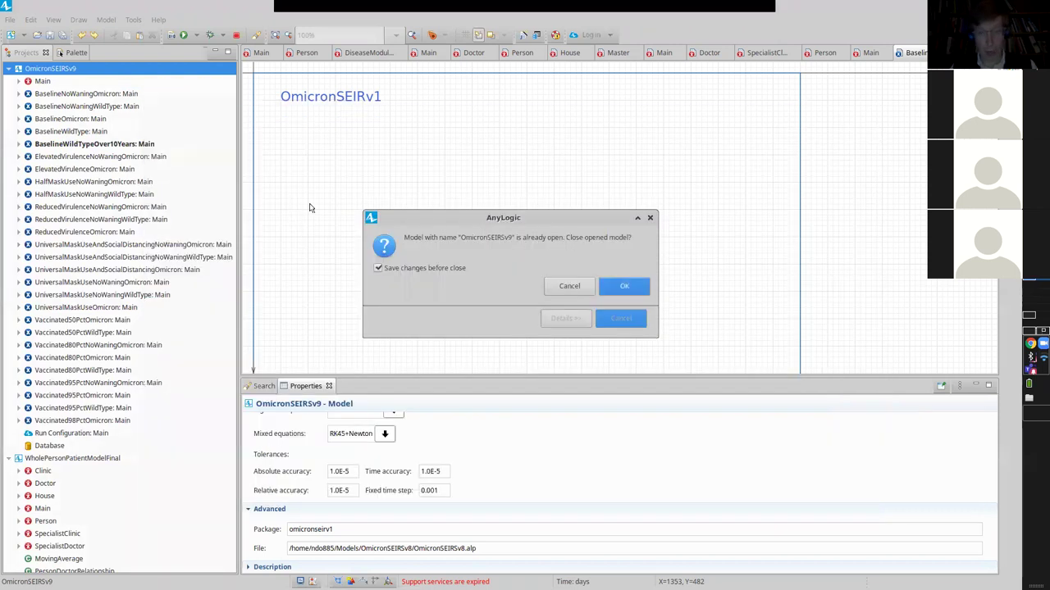
click(620, 287)
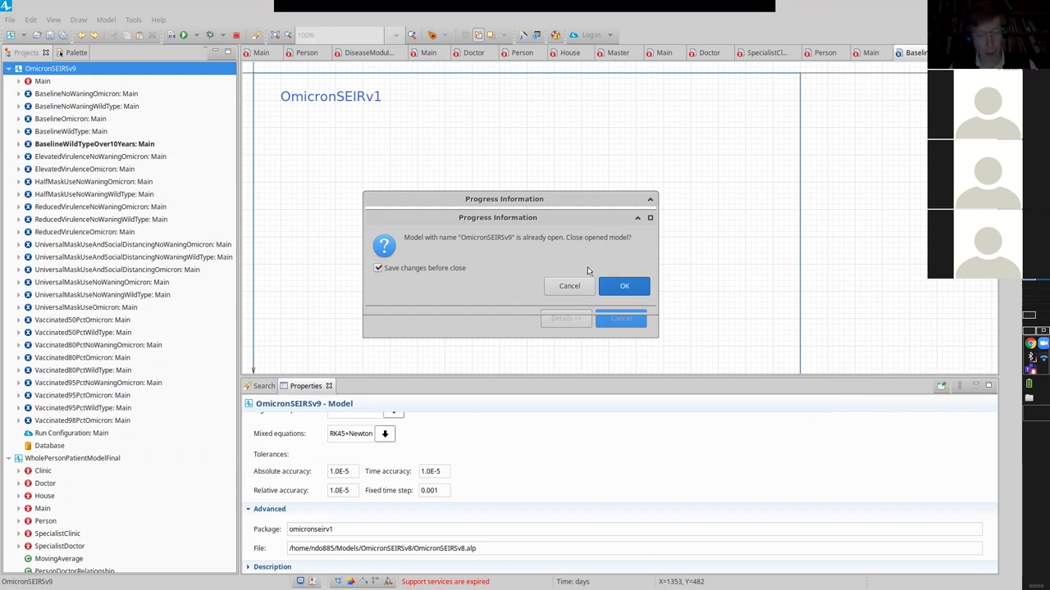
key(Return)
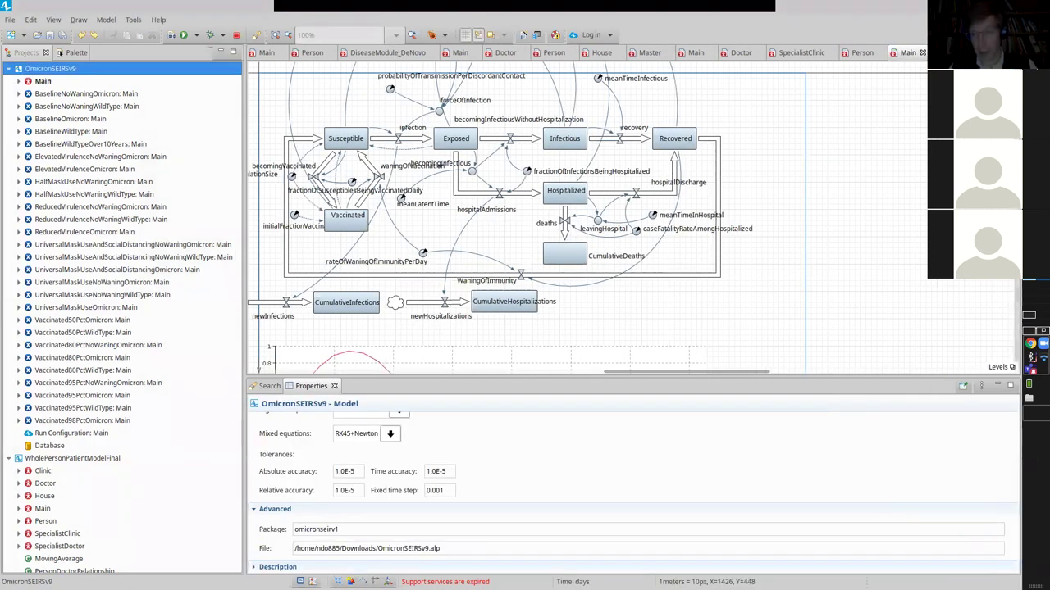
View the Example Models folder in the browser and return to AnyLogic.
click(1039, 332)
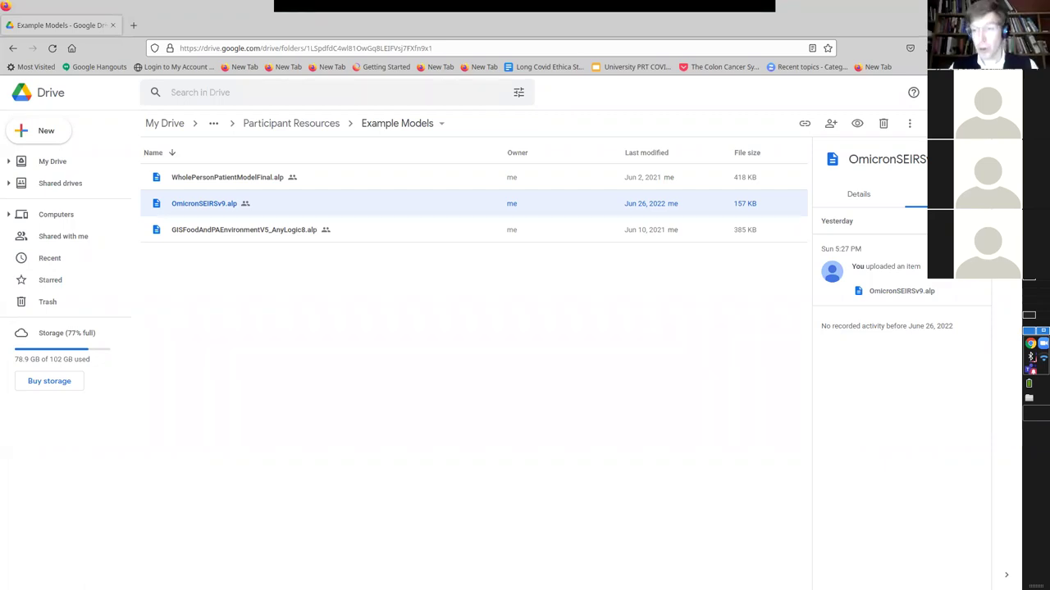
key(super+d)
key(alt+Tab)
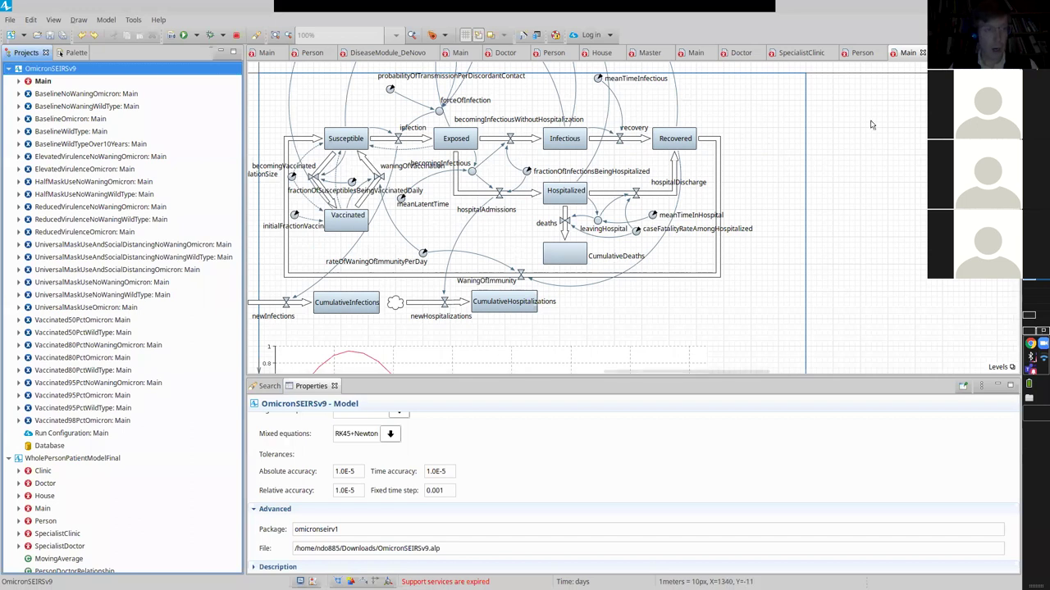
Open OmicronSEIRSv9.alp from the Downloads folder.
click(15, 20)
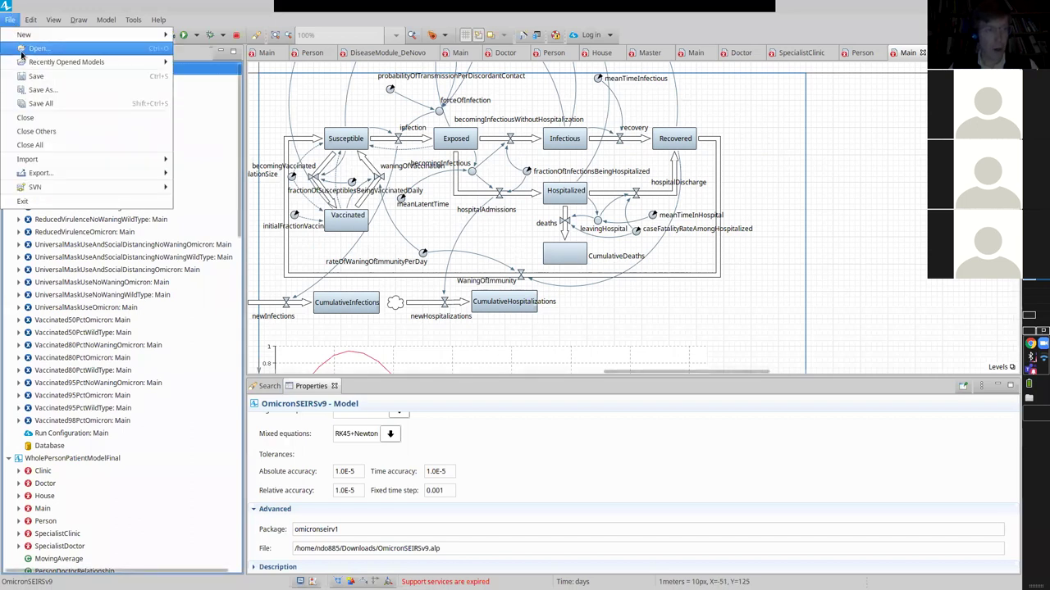
click(41, 66)
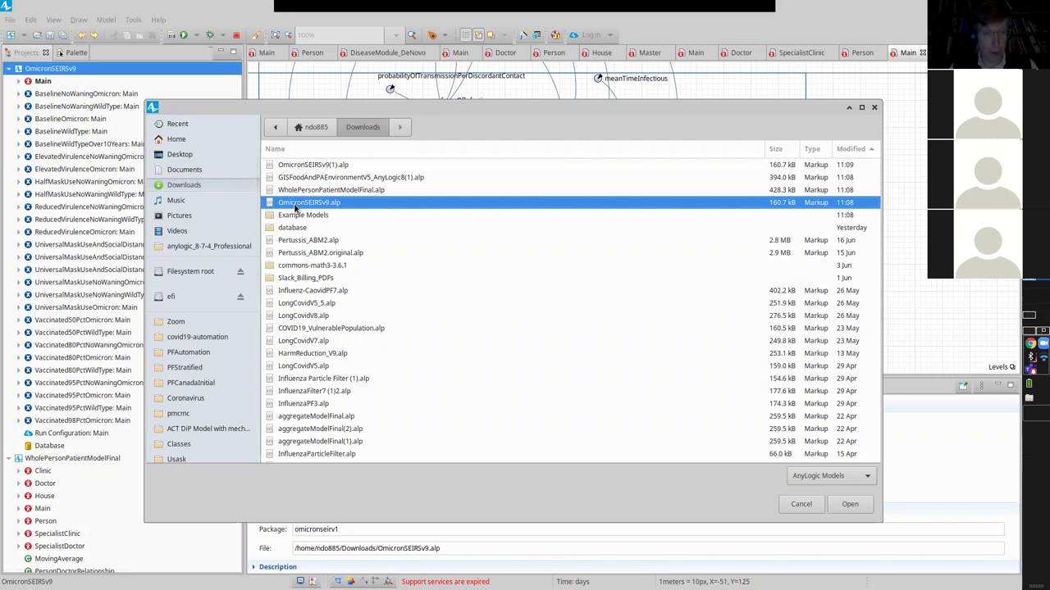
click(843, 508)
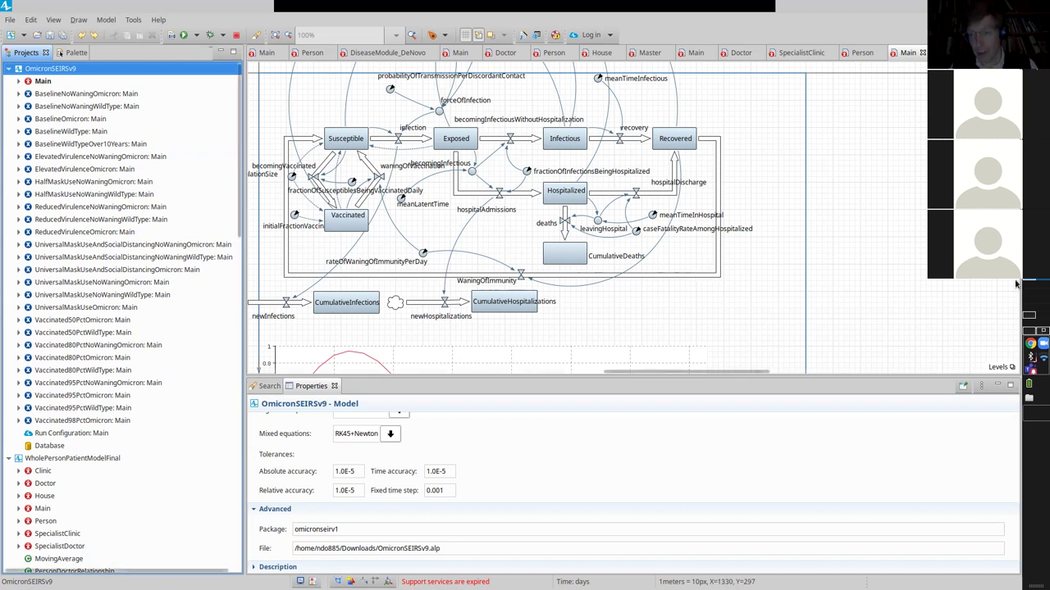
Check the model files in the Drive folder again and switch back to the OmicronSEIRSv9 model in AnyLogic.
click(1038, 331)
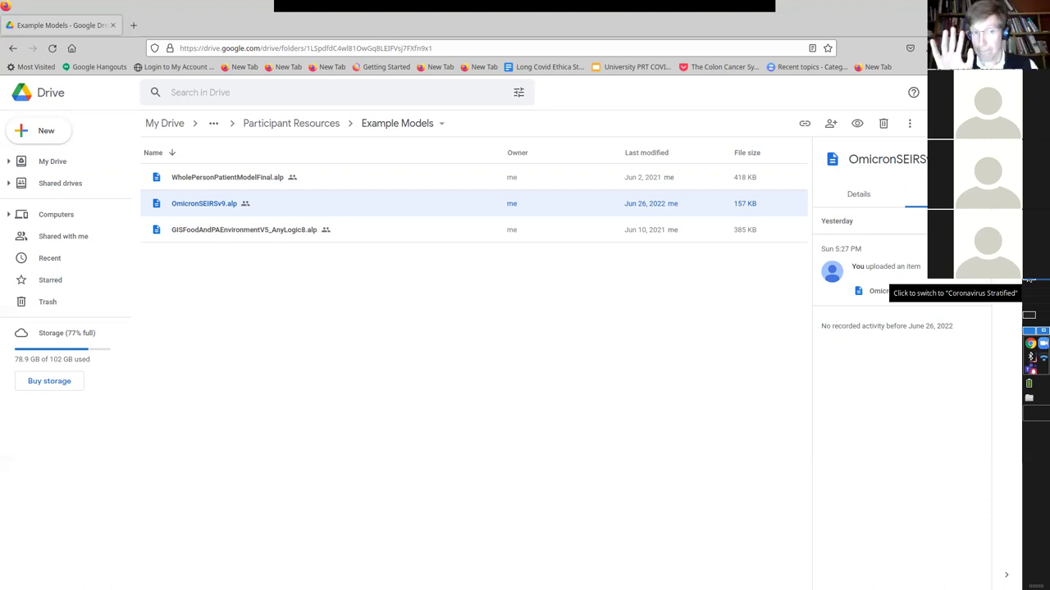
click(1030, 281)
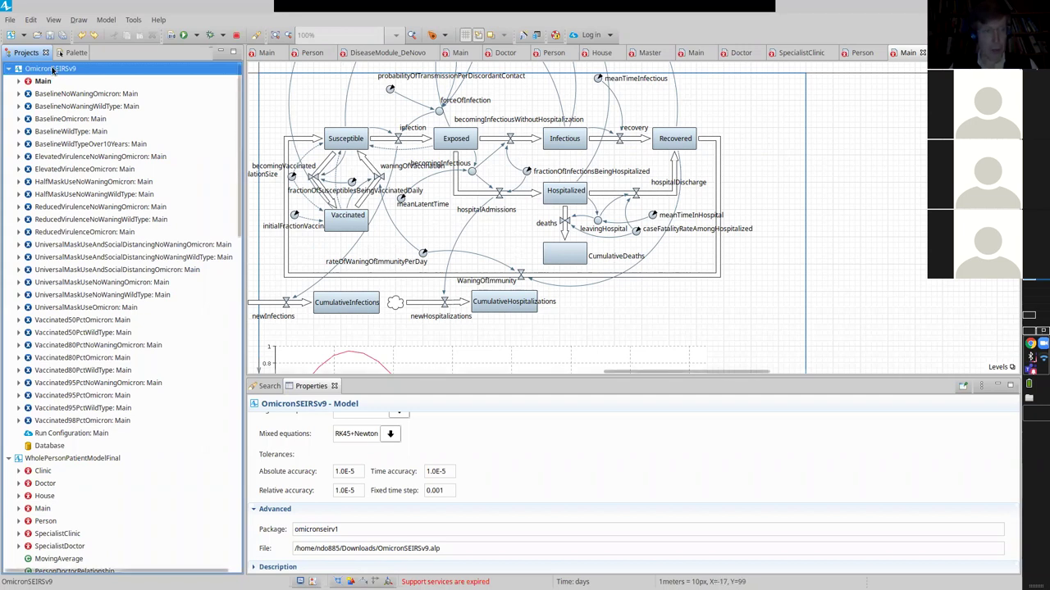
key(alt+Tab)
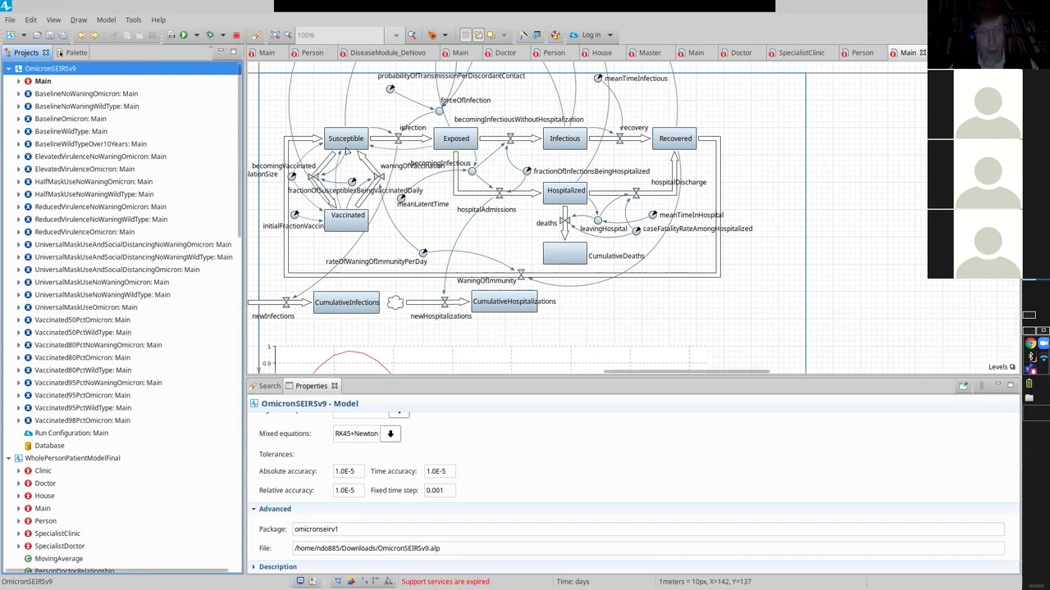
Examine the properties of the Susceptible, Infectious and Hospitalized stocks in the Main diagram.
click(447, 139)
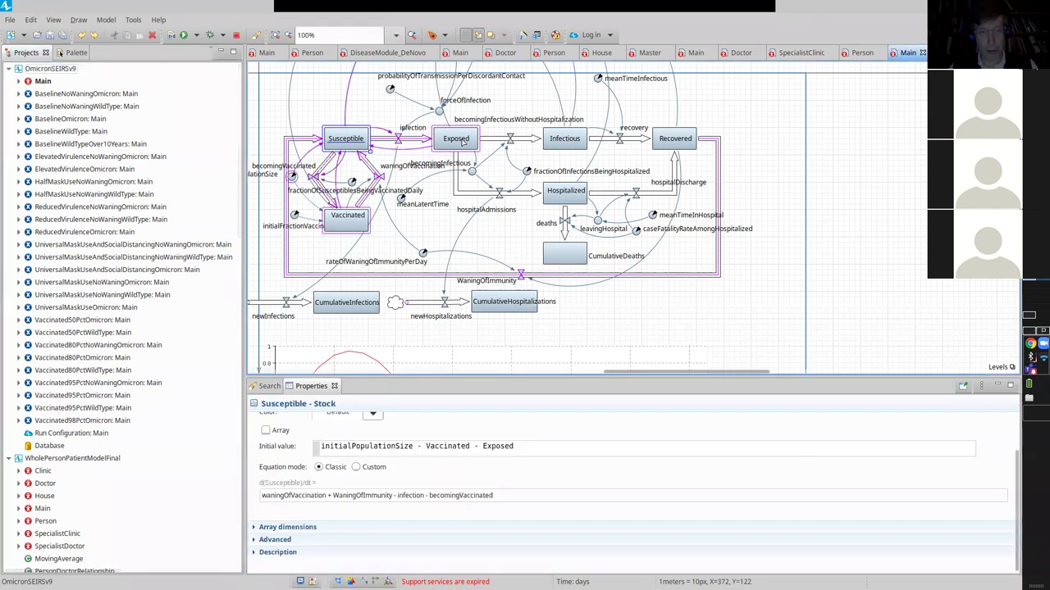
click(566, 144)
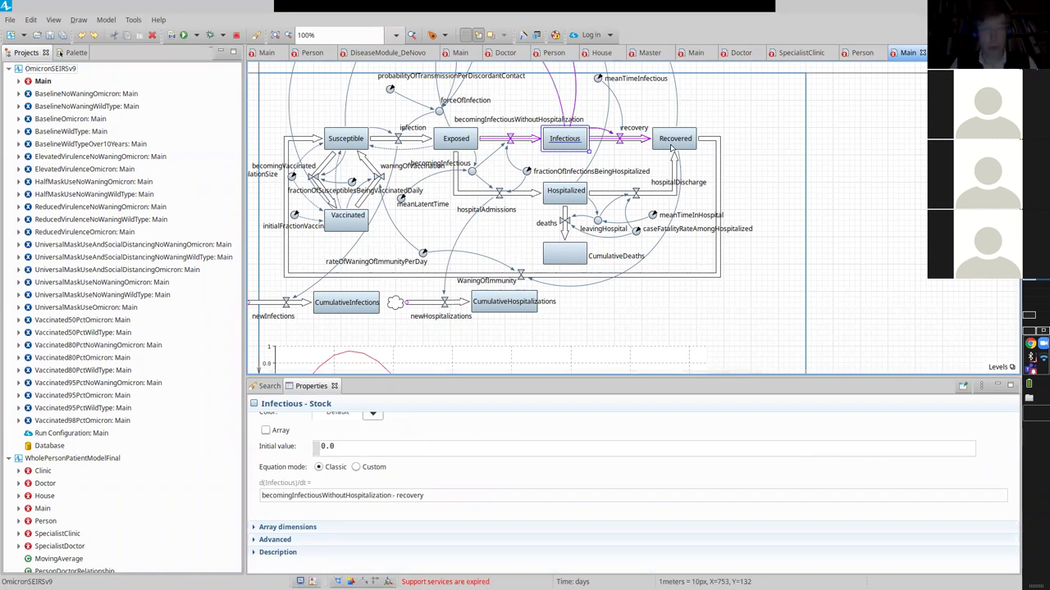
click(354, 144)
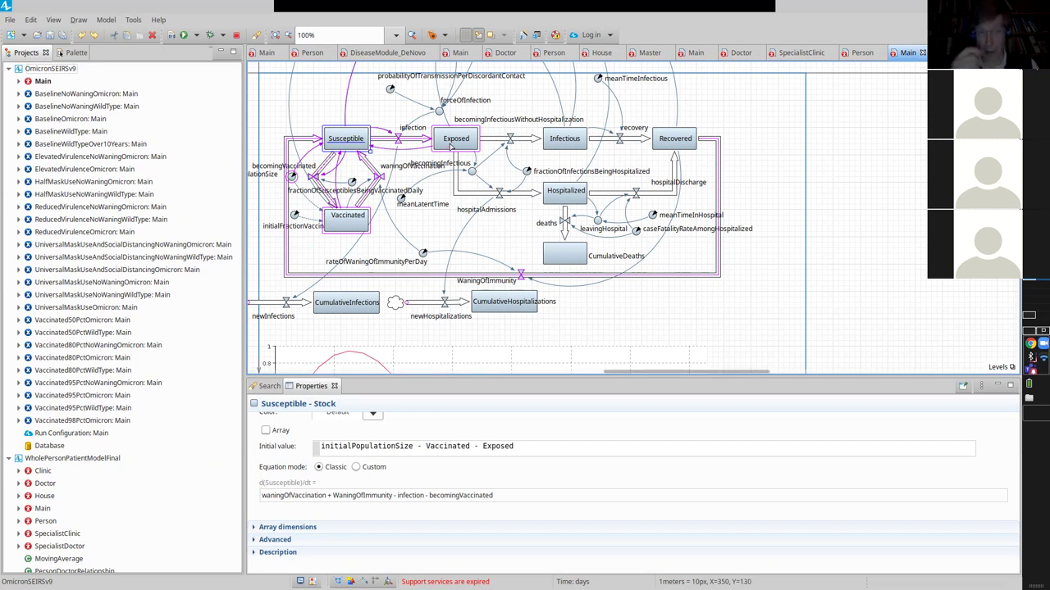
click(564, 145)
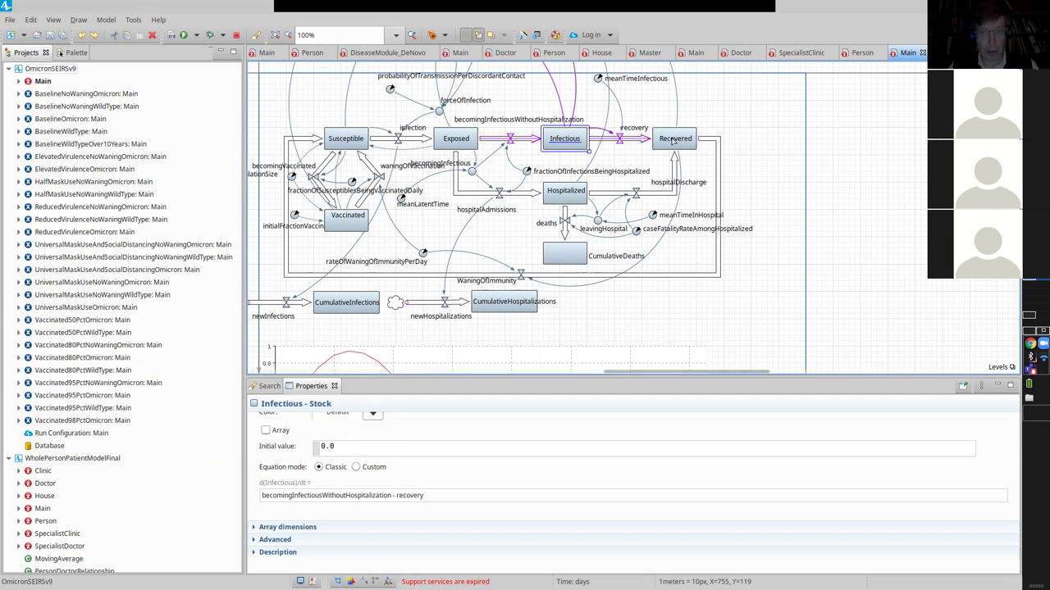
mouse_move(439, 6)
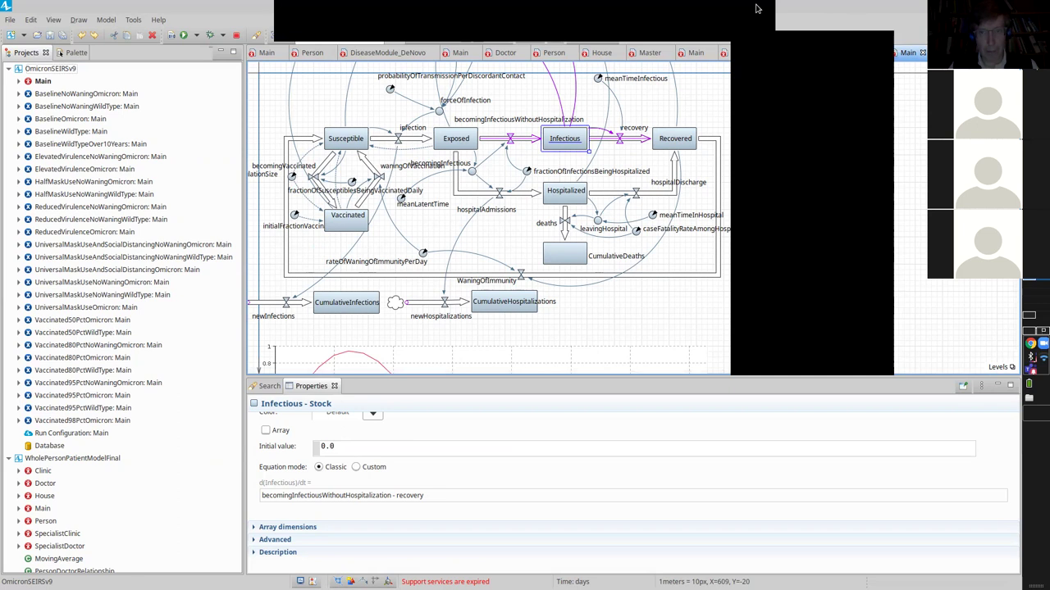
click(560, 194)
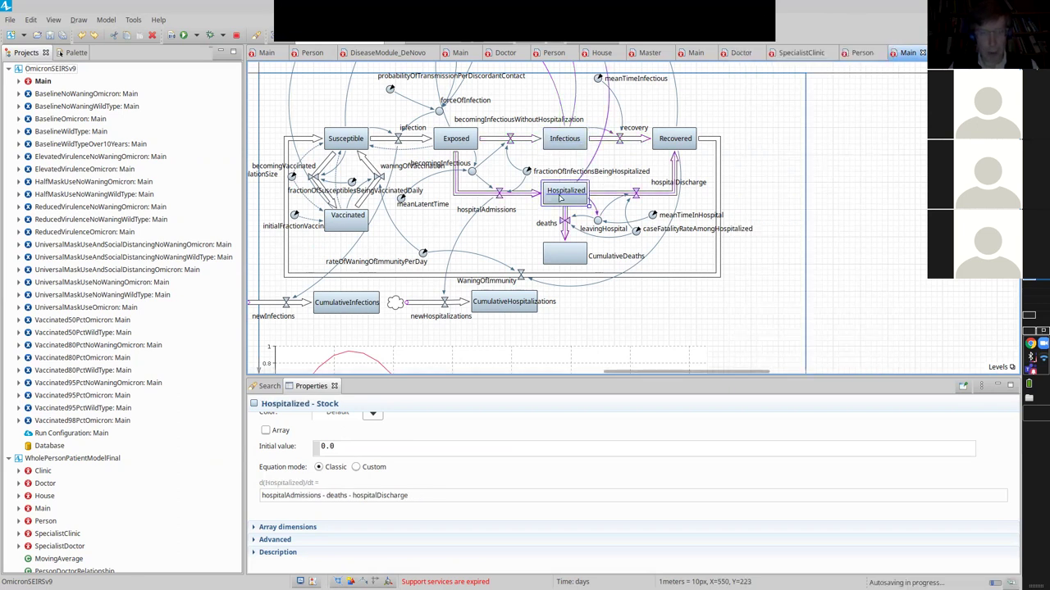
Widen the CumulativeDeaths stock on both sides and place its name inside the box.
click(564, 254)
click(566, 257)
drag(566, 259, 610, 266)
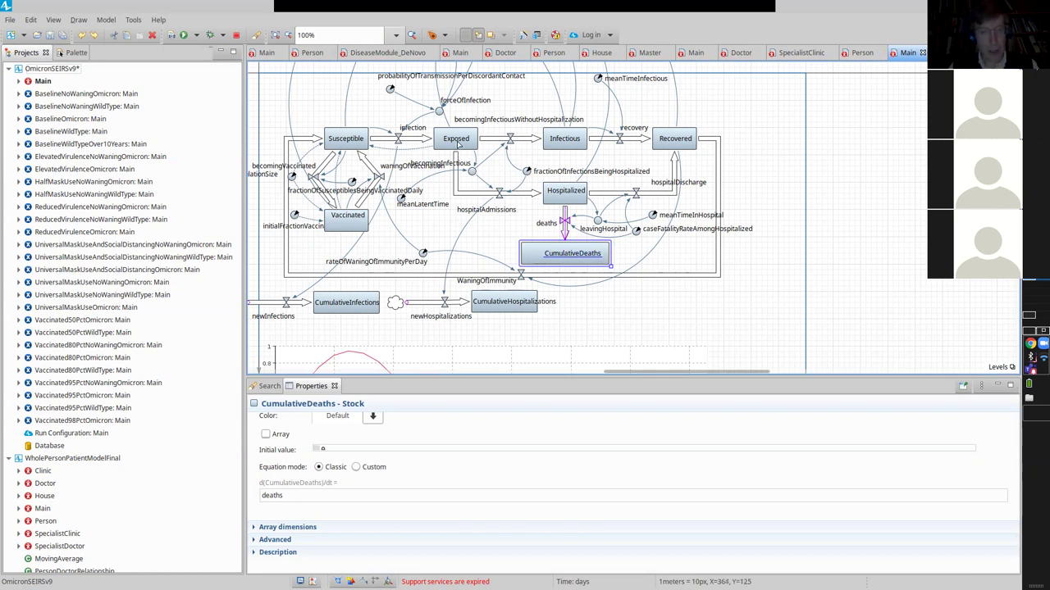
Examine the properties and rate equations of the Vaccinated, Susceptible and Exposed stocks.
click(457, 139)
click(349, 139)
click(347, 227)
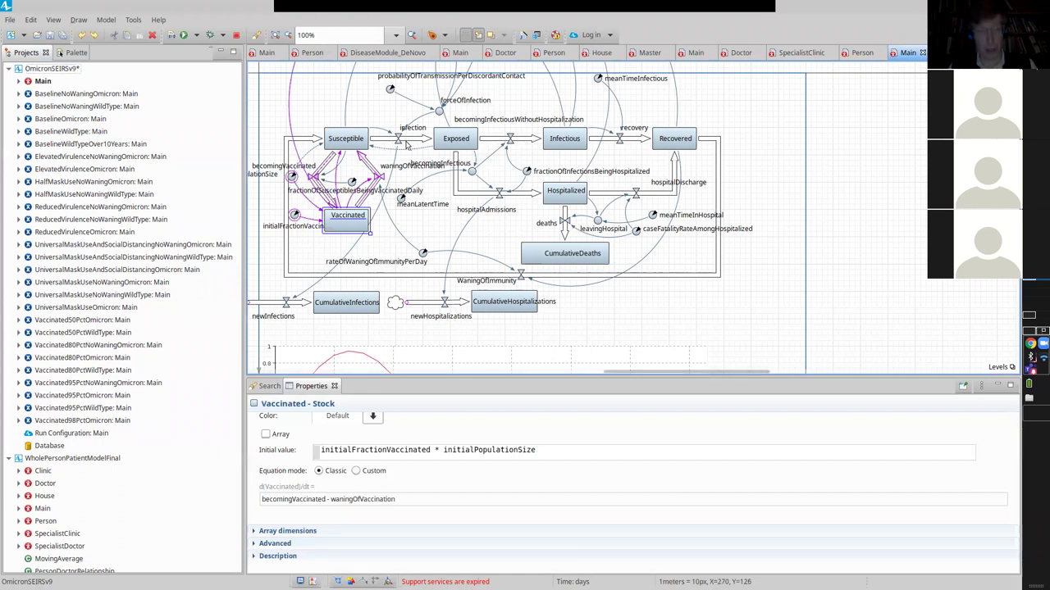
click(358, 139)
click(447, 140)
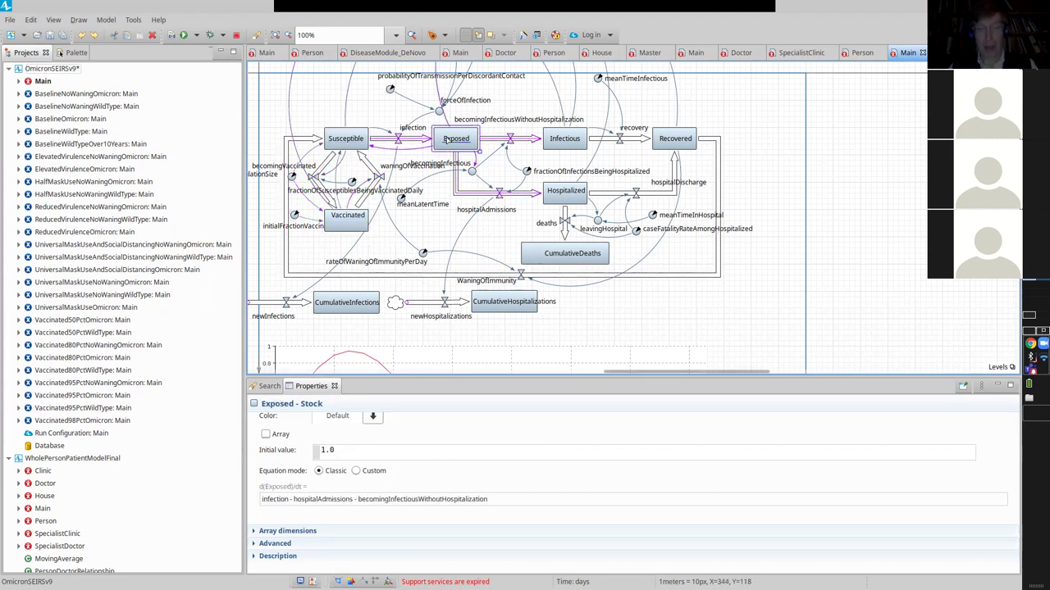
Examine the infection flow's formula and move the recovery flow's name label below its arrow.
click(397, 141)
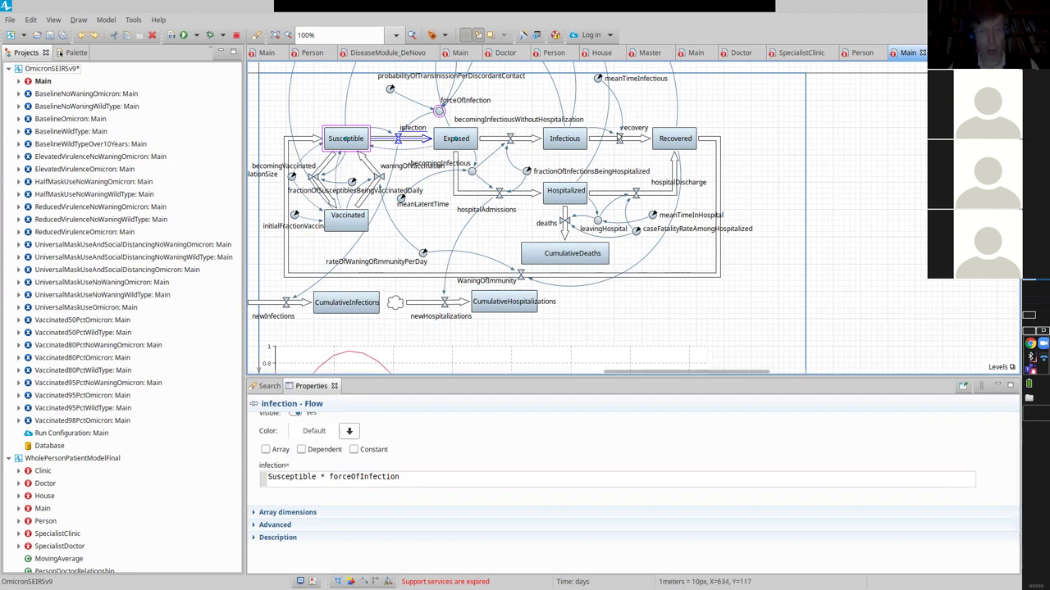
click(640, 138)
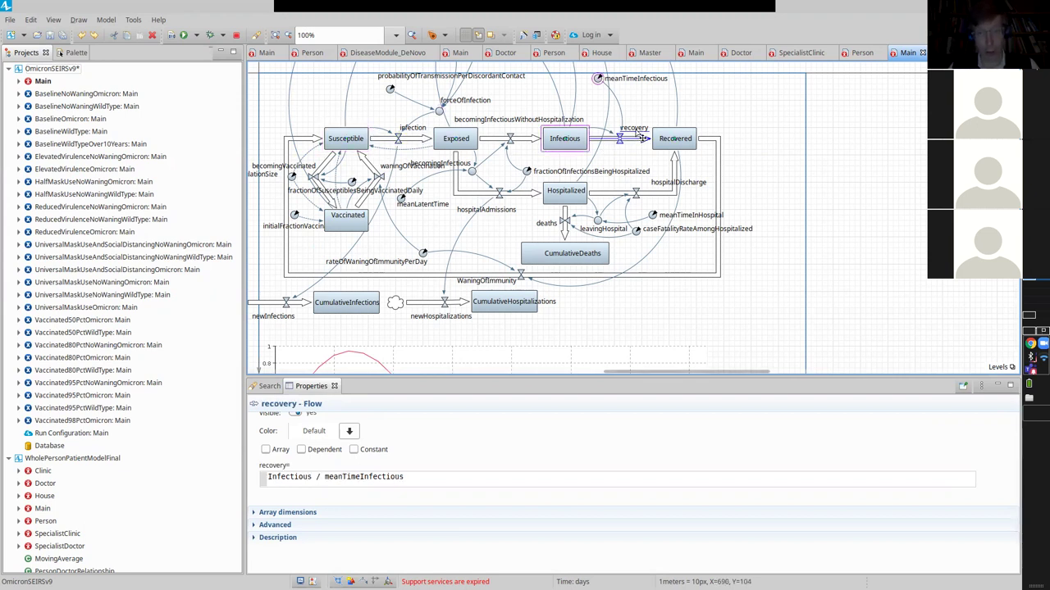
drag(620, 162, 623, 169)
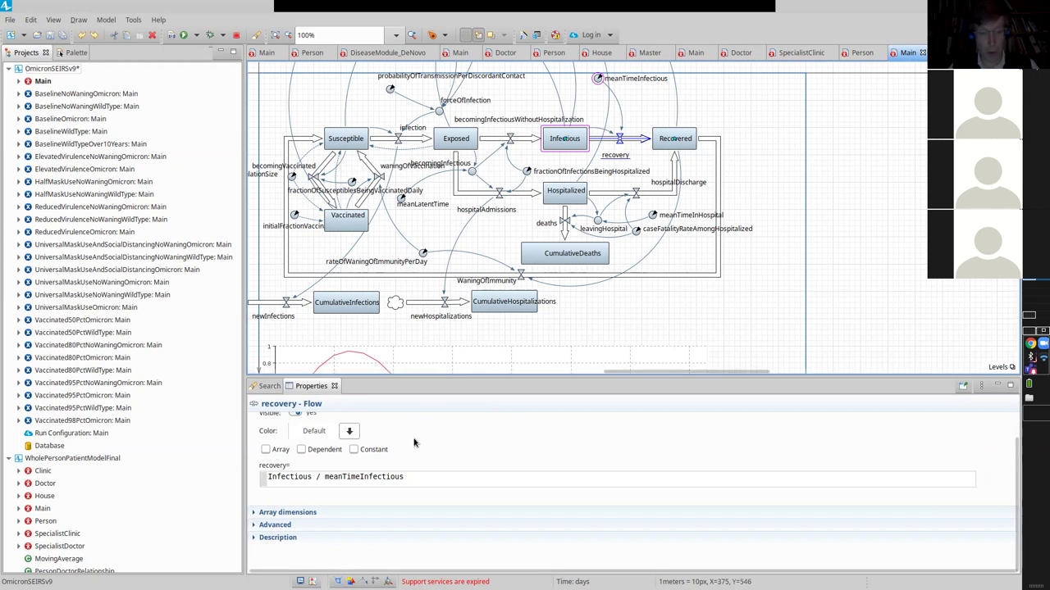
View the model's time units and examine the recovery flow's formula, highlighting the Infectious term.
click(53, 69)
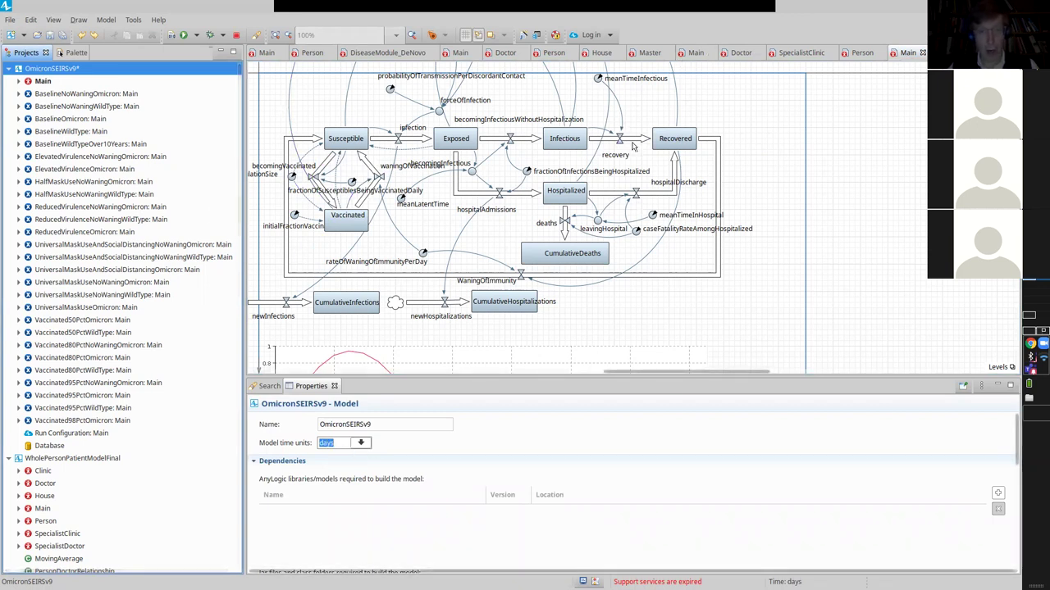
click(628, 145)
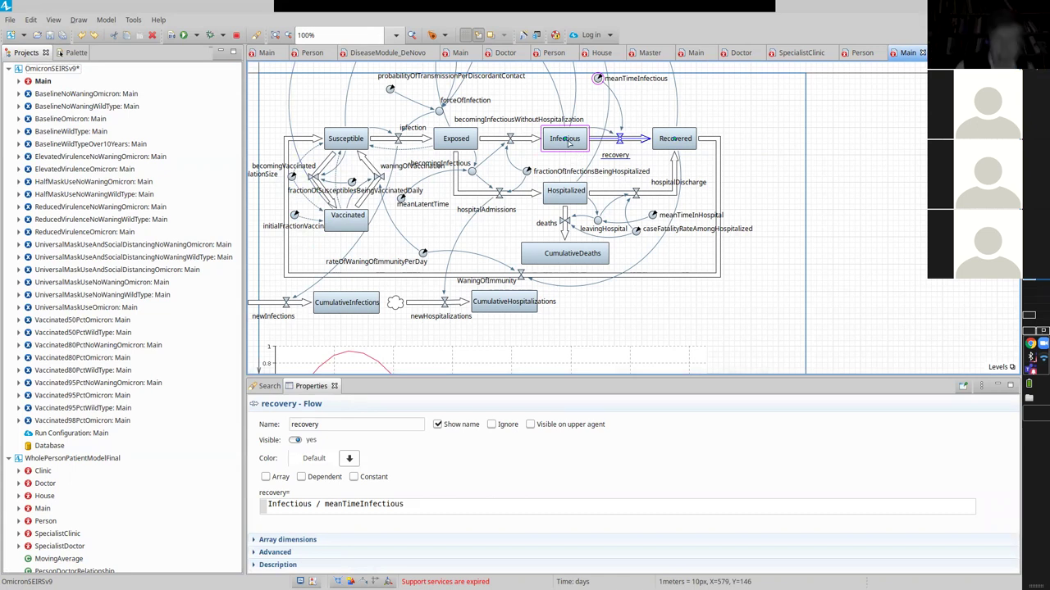
click(280, 504)
double_click(279, 505)
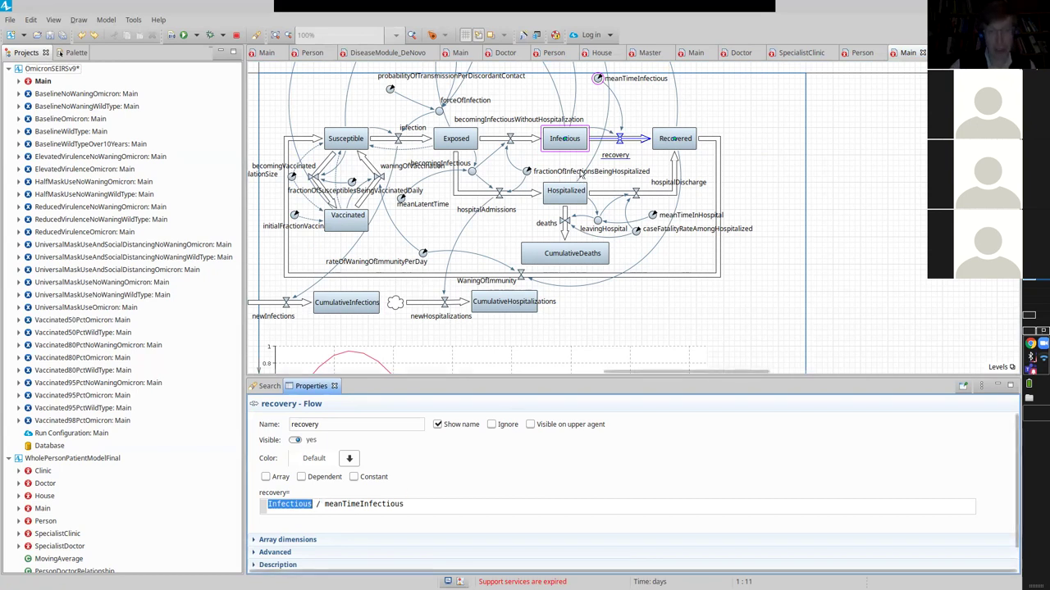
Examine the formula of the hospitalDischarge flow from Hospitalized to Recovered.
click(568, 199)
click(659, 196)
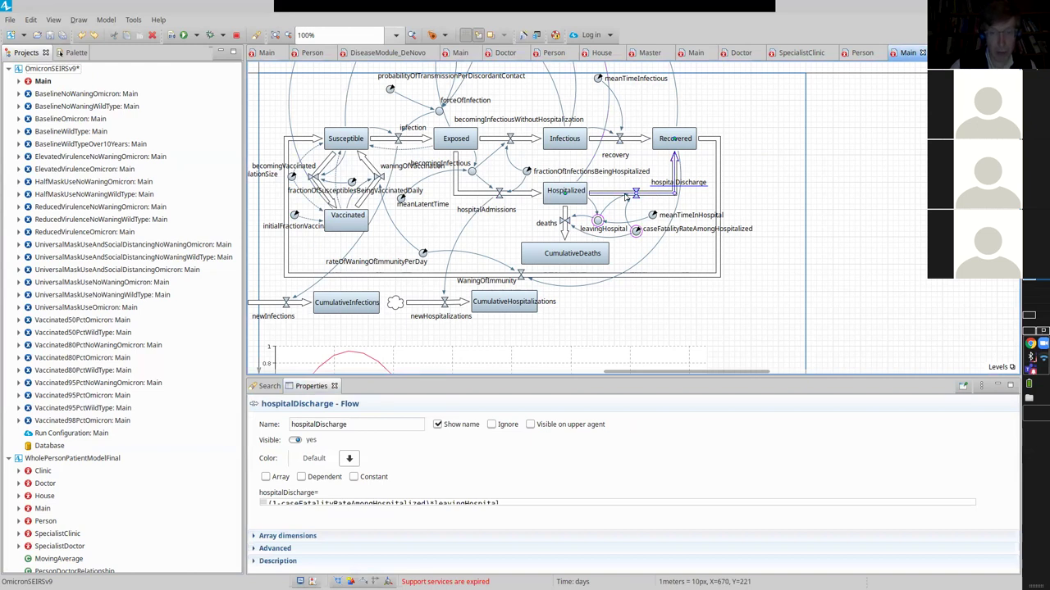
click(520, 502)
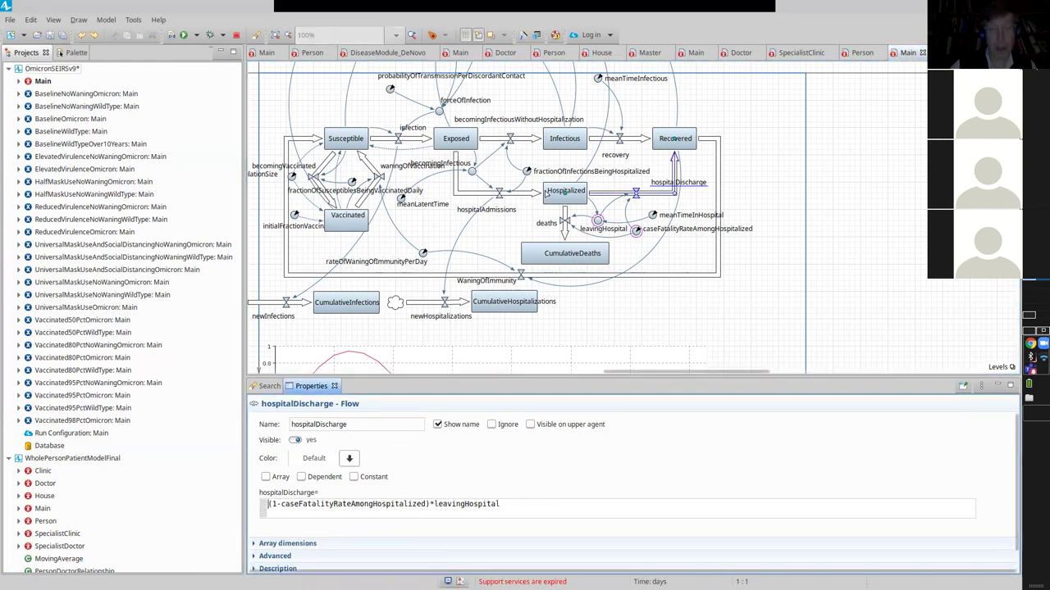
Examine the initial values of the Hospitalized, Susceptible, Exposed and Vaccinated stocks.
click(553, 203)
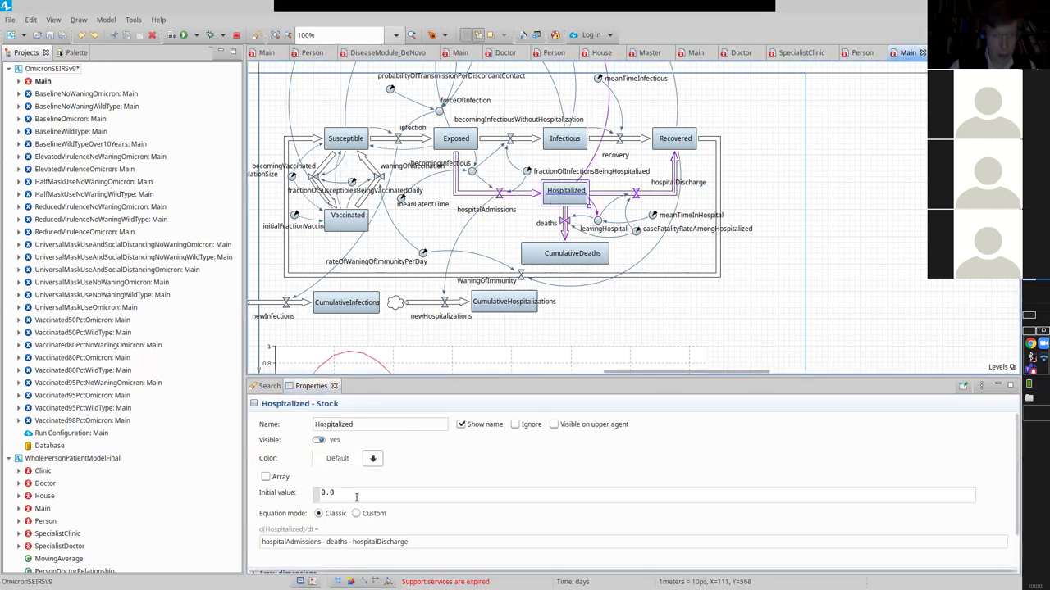
click(345, 137)
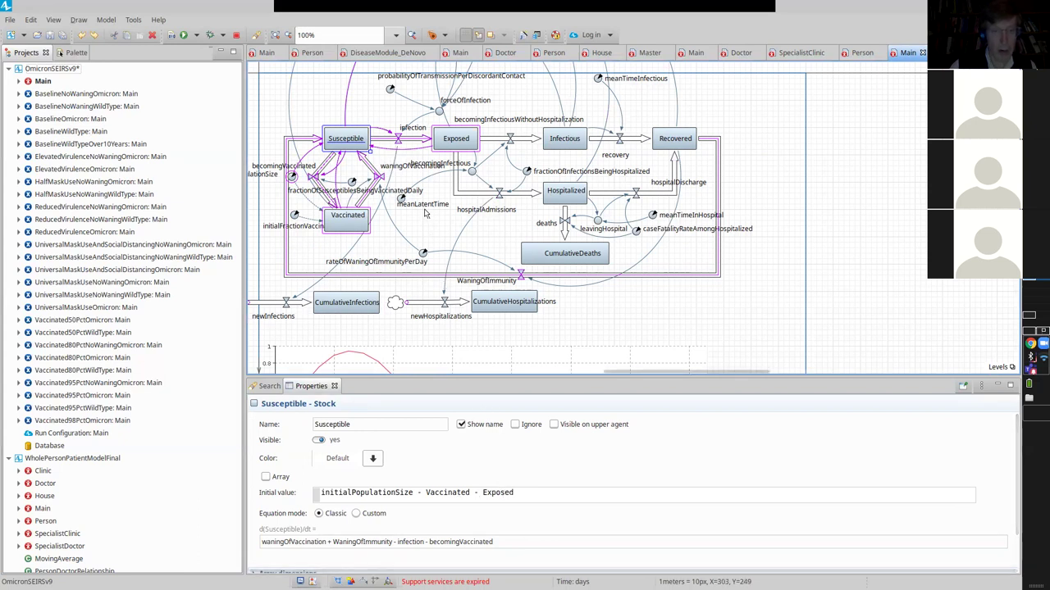
click(456, 138)
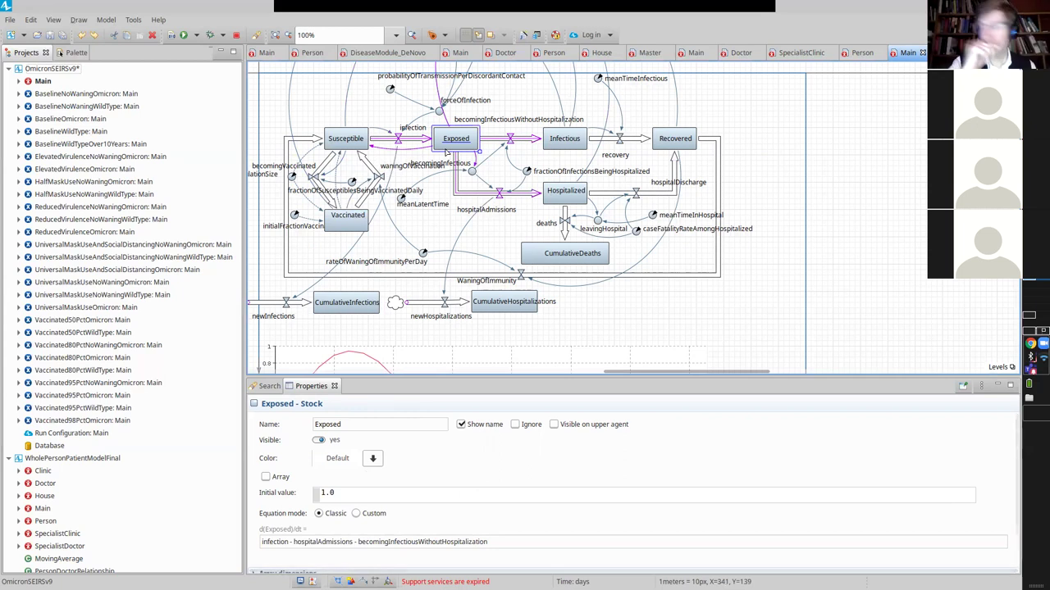
click(348, 218)
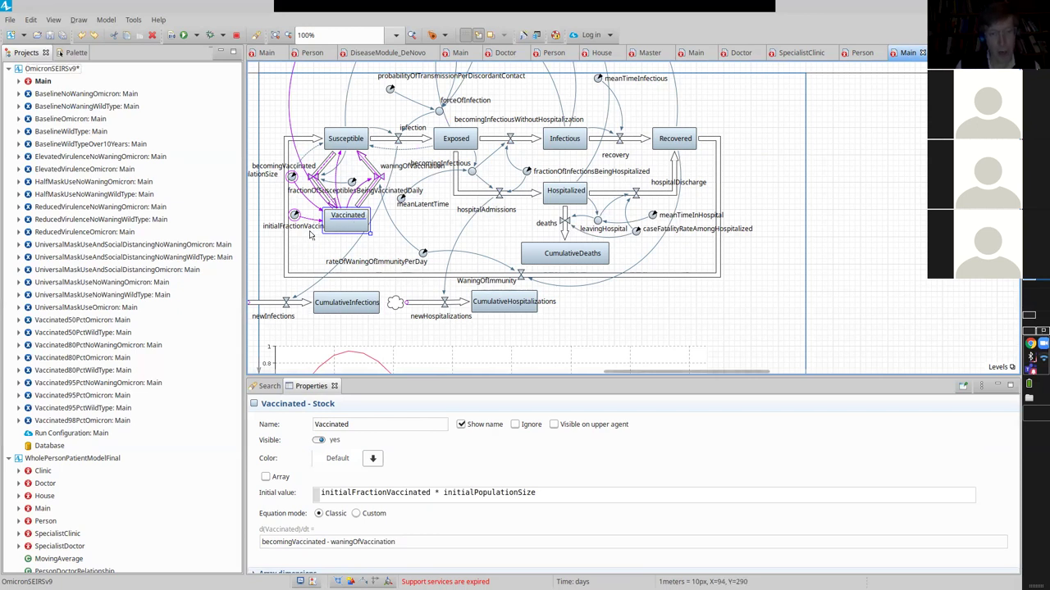
click(351, 144)
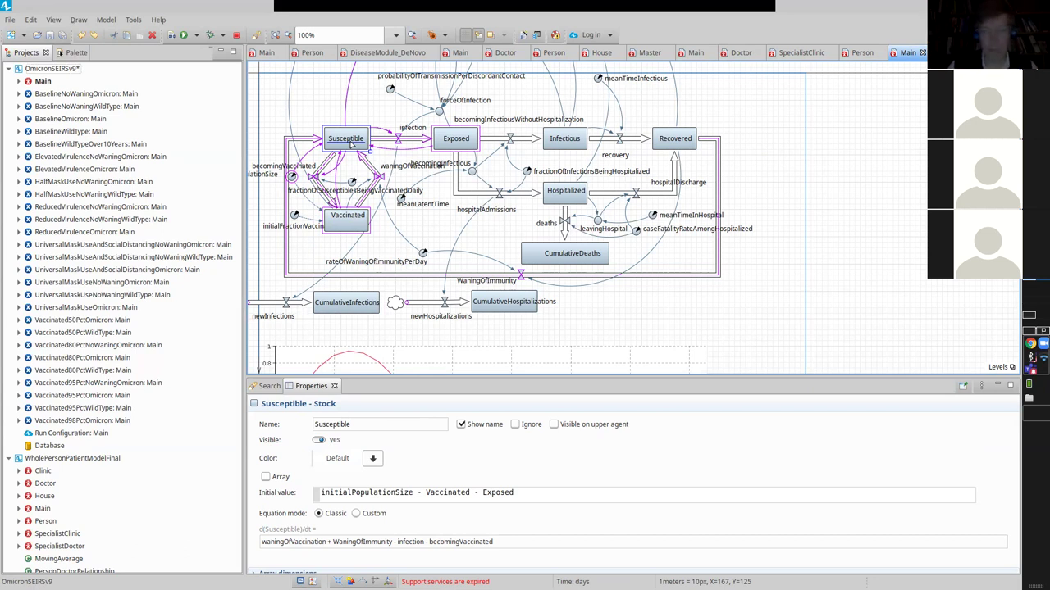
Review the Vaccinated, Exposed and Hospitalized stocks, and examine the fractionOfInfectionsBeingHospitalized parameter's default value.
scroll(351, 143, up, 2)
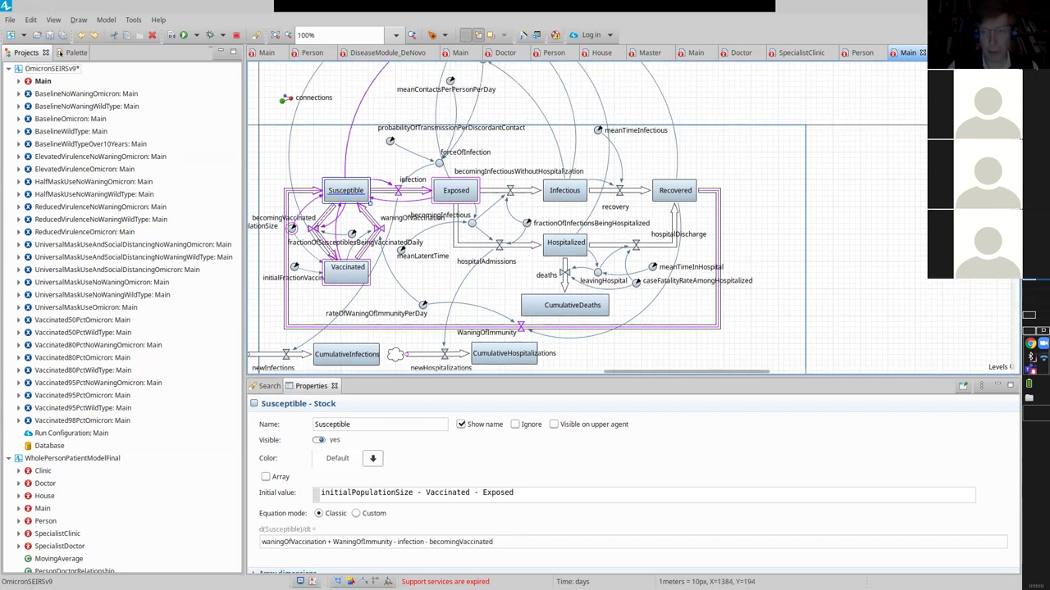
scroll(387, 221, up, 1)
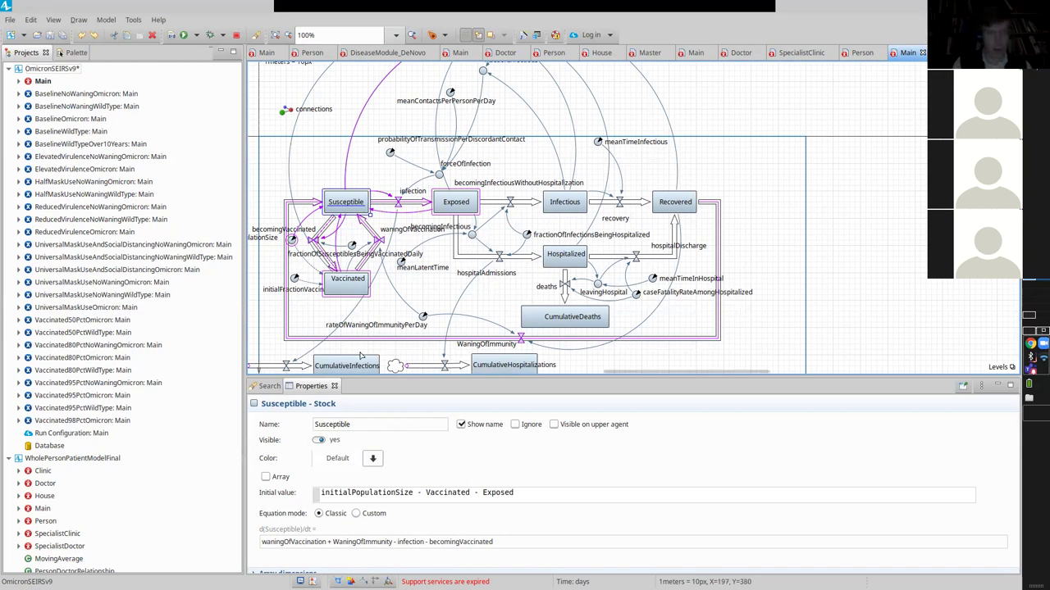
click(342, 286)
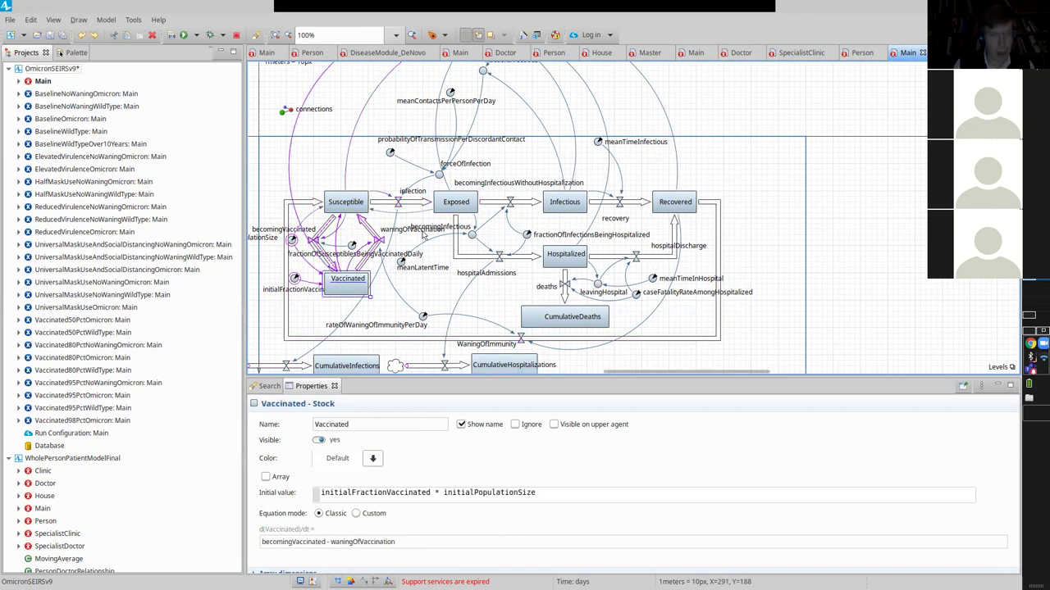
click(462, 207)
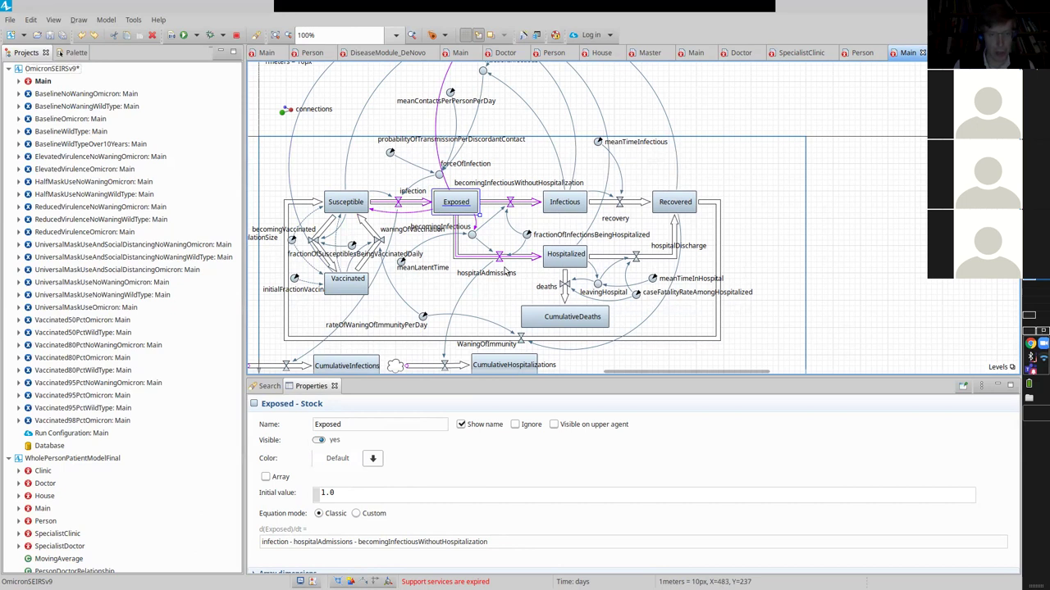
click(561, 259)
click(527, 235)
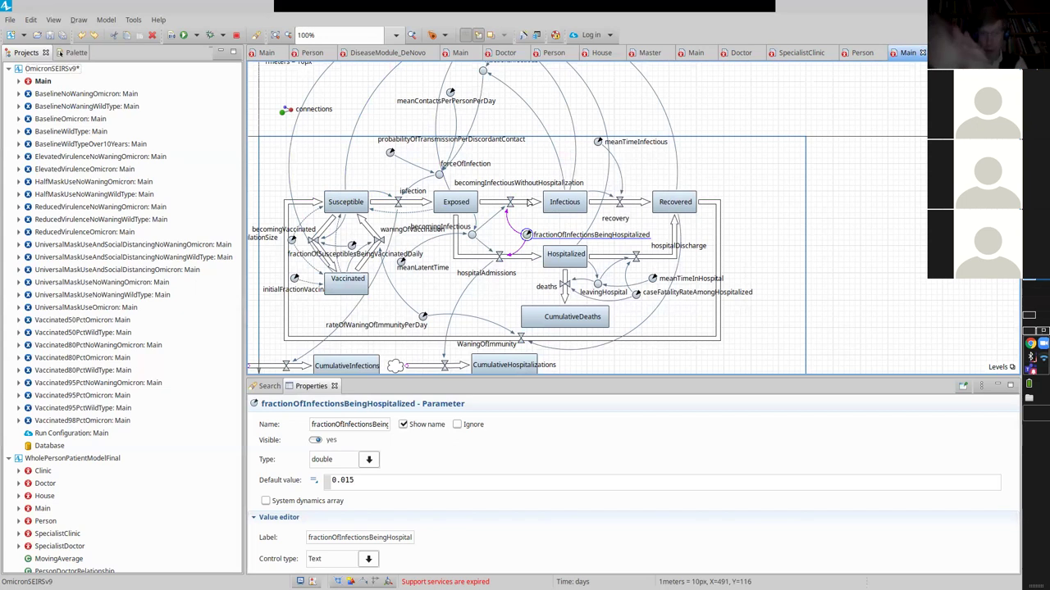
Select the BaselineWildType simulation experiment and try to run it.
right_click(54, 132)
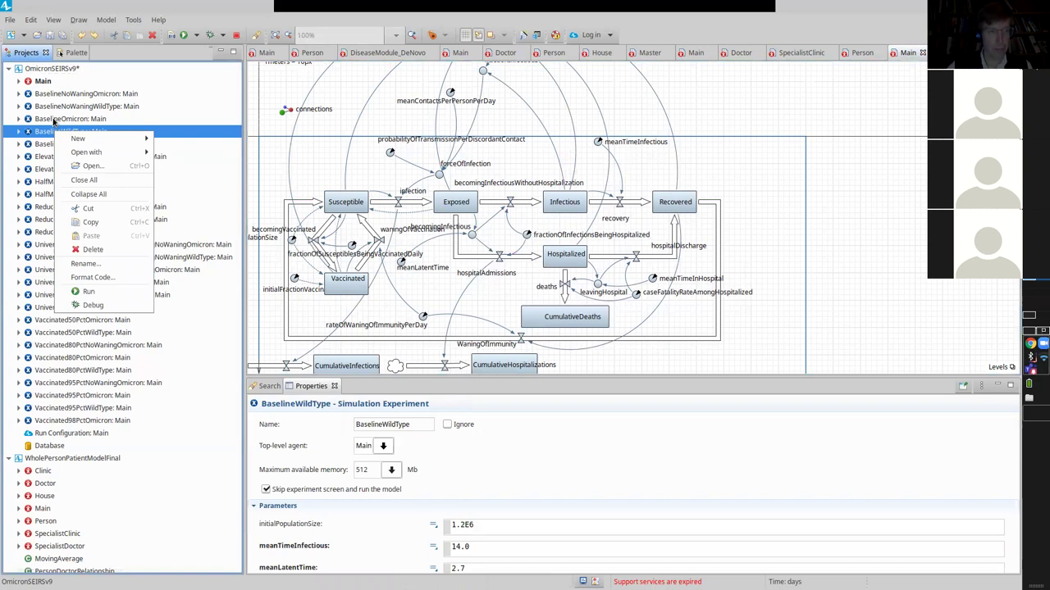
key(Escape)
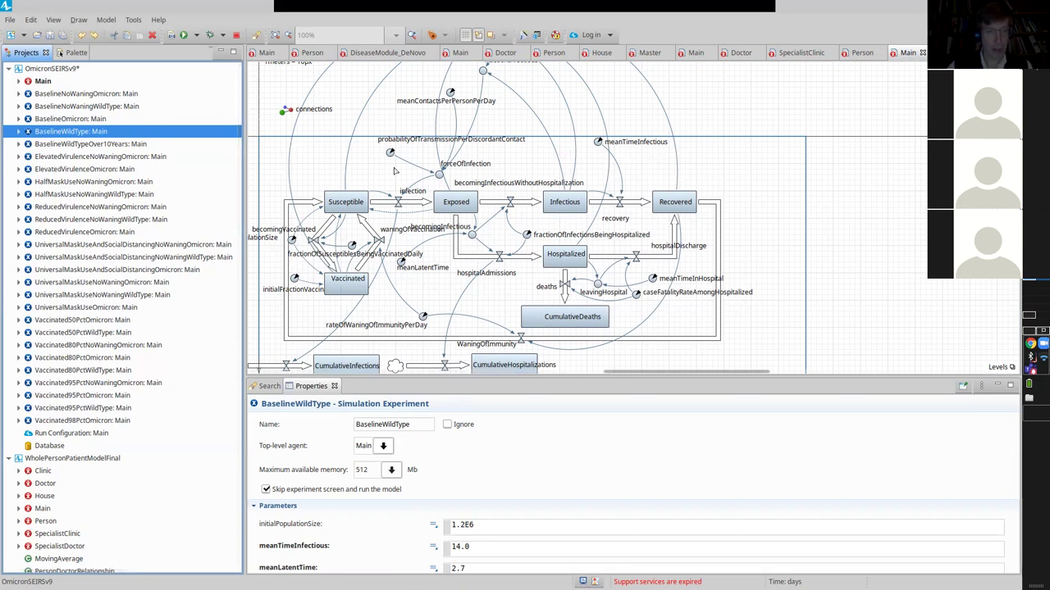
right_click(46, 137)
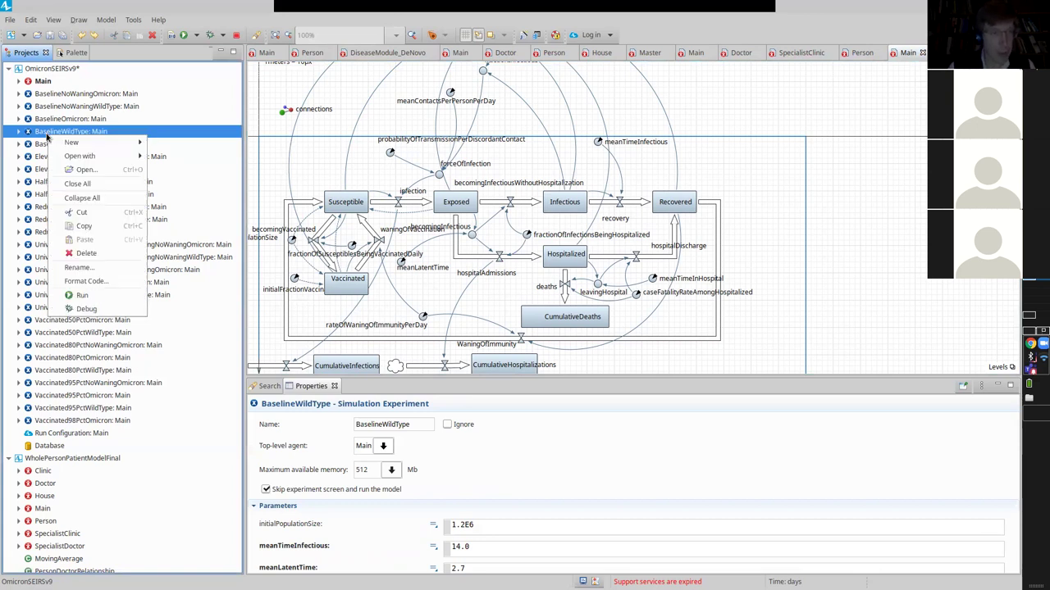
click(71, 297)
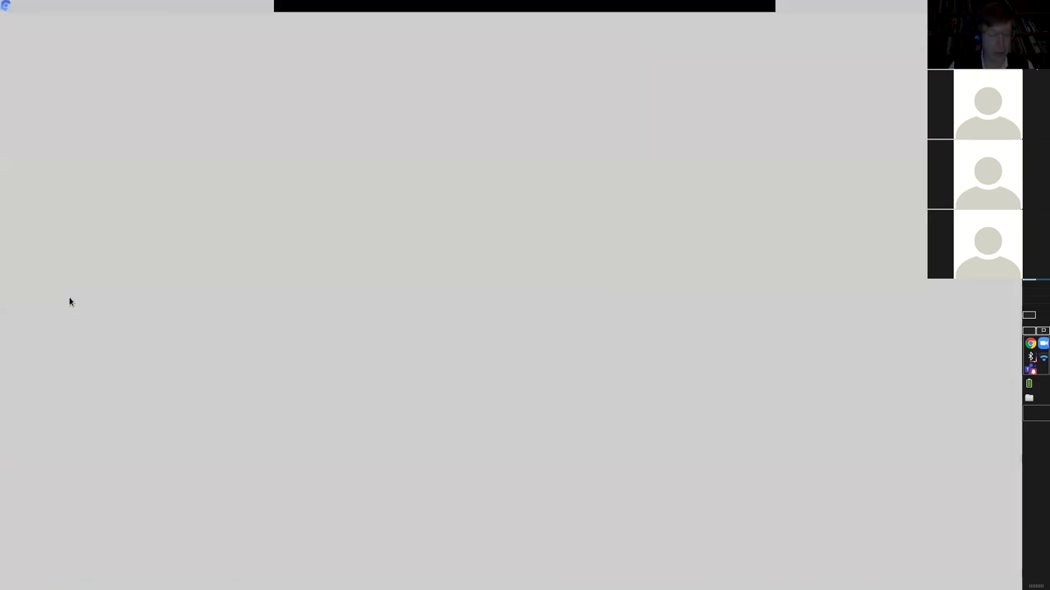
key(alt+Tab)
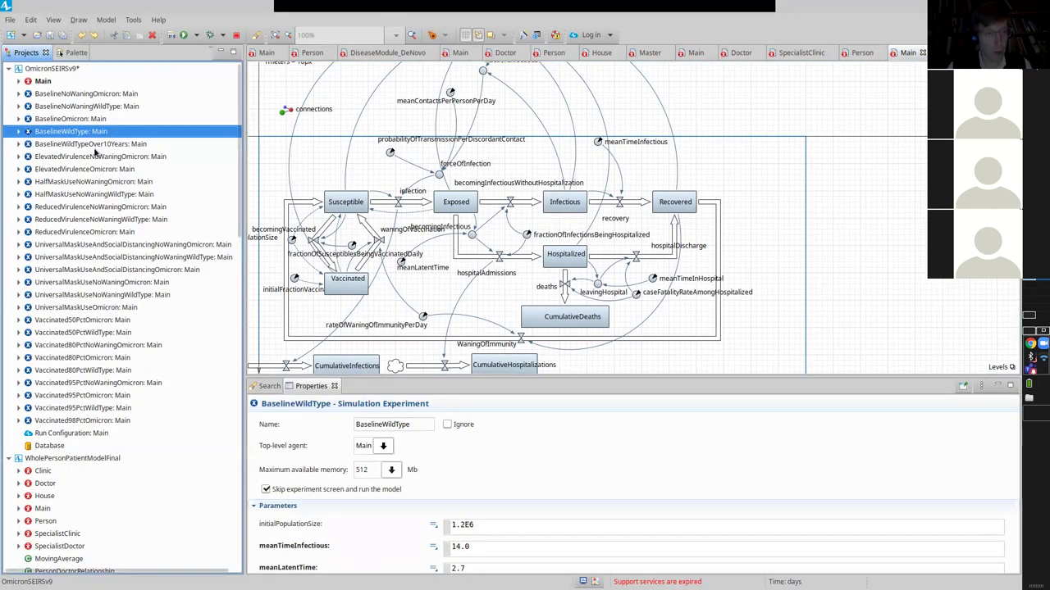
right_click(78, 132)
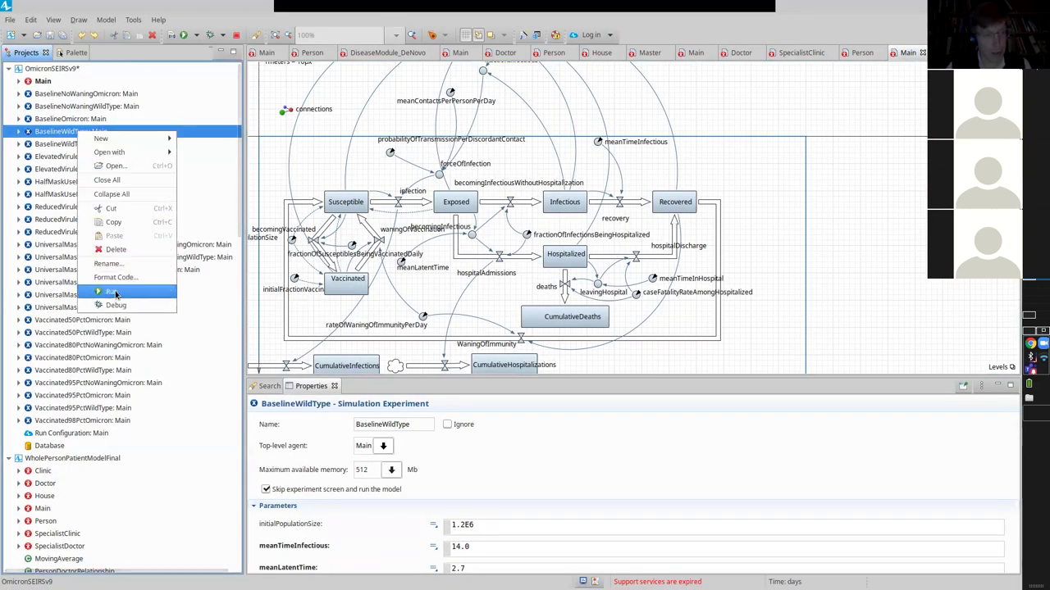
click(47, 132)
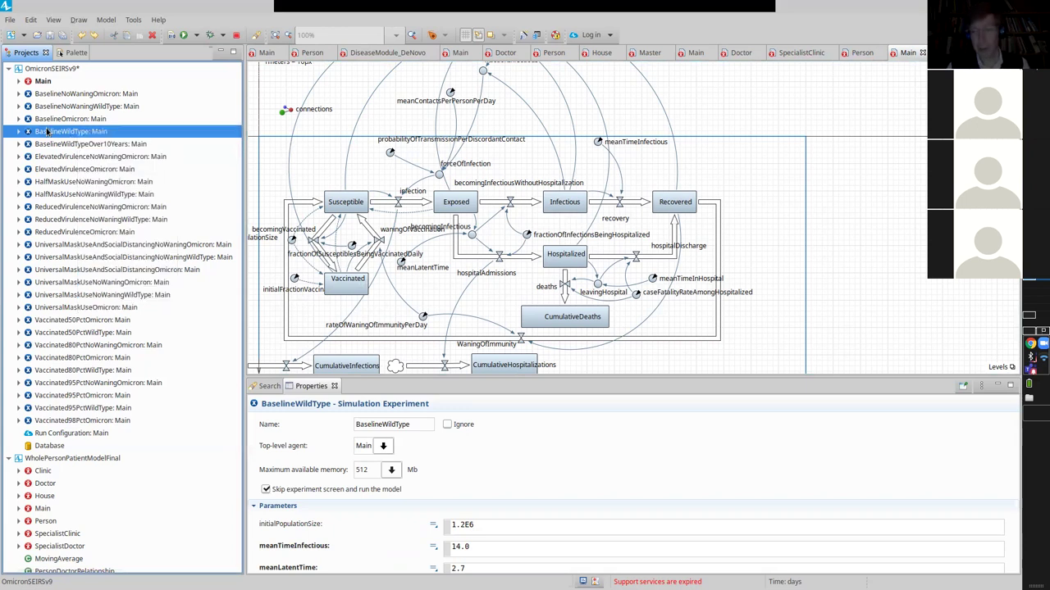
key(super+d)
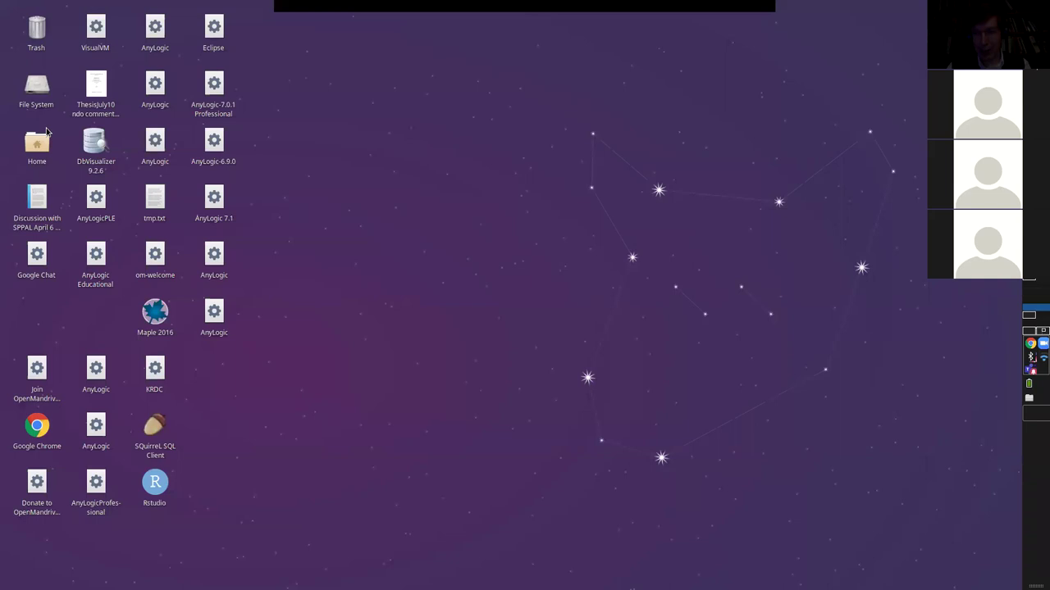
key(alt+Tab)
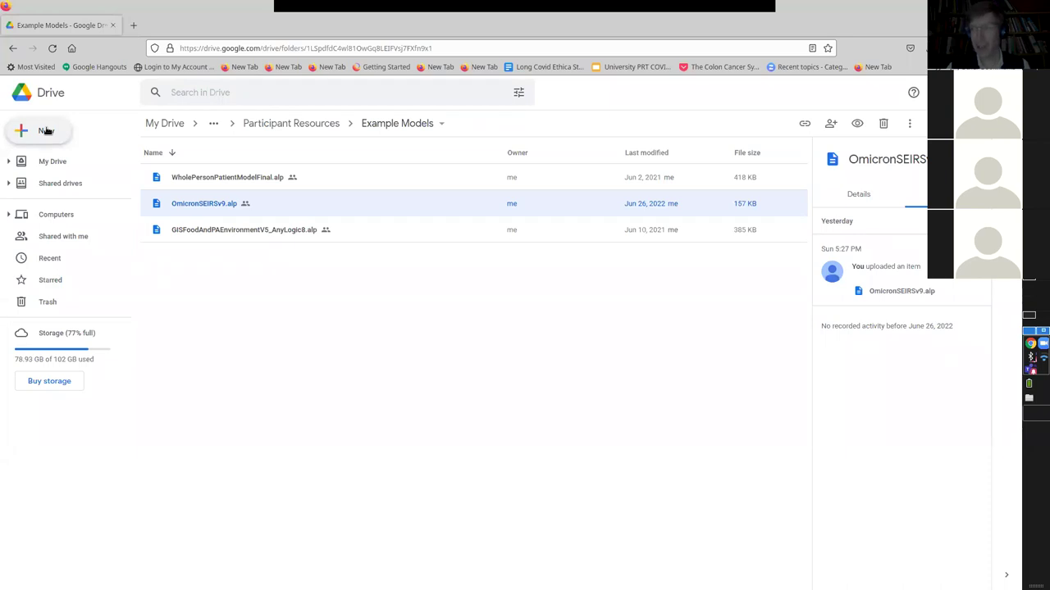
key(alt+Tab)
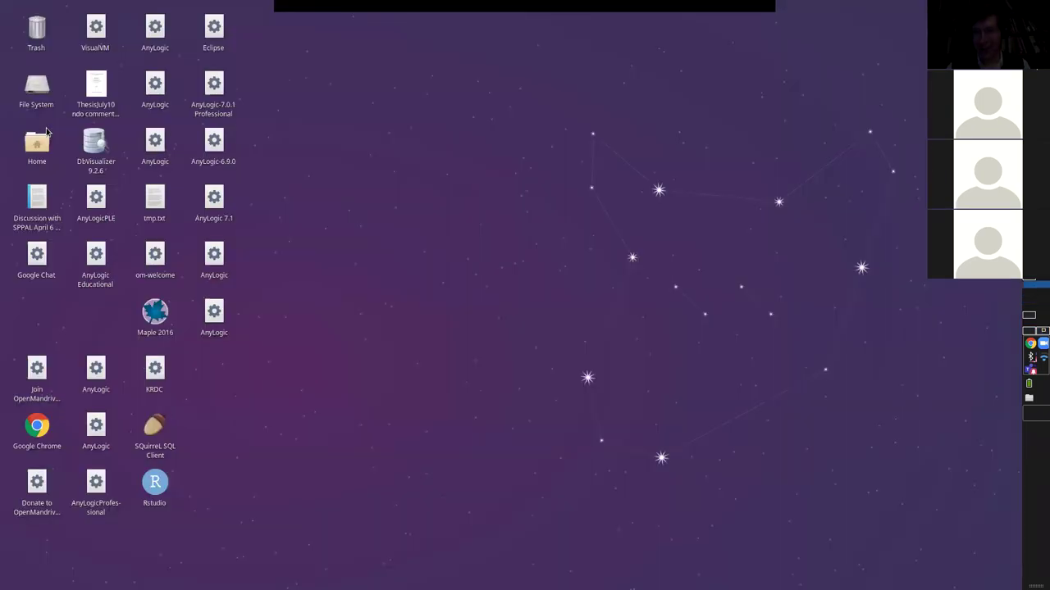
key(alt+Tab)
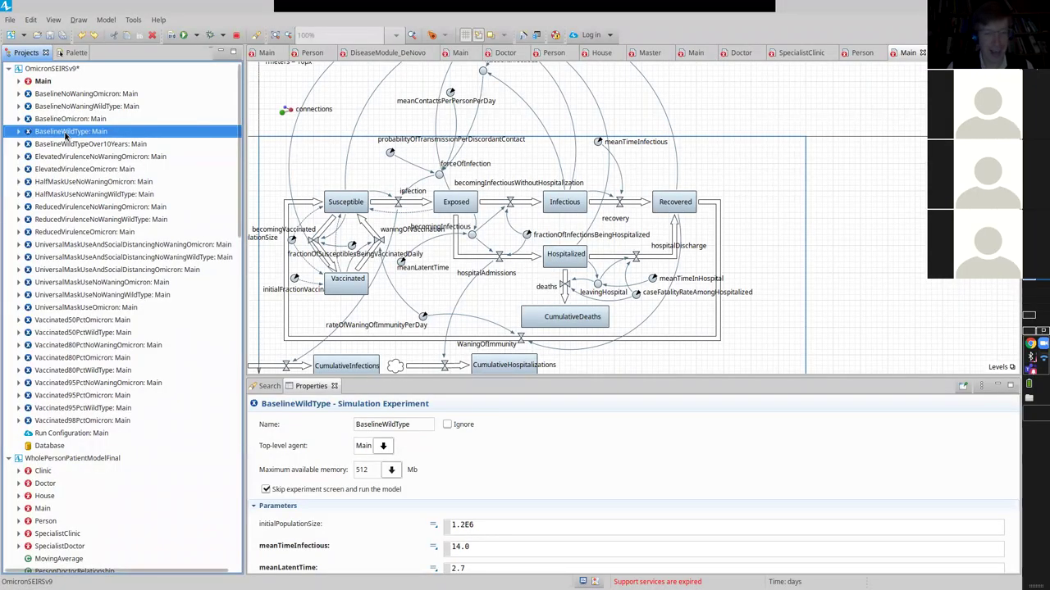
key(alt+Tab)
key(alt+Tab)
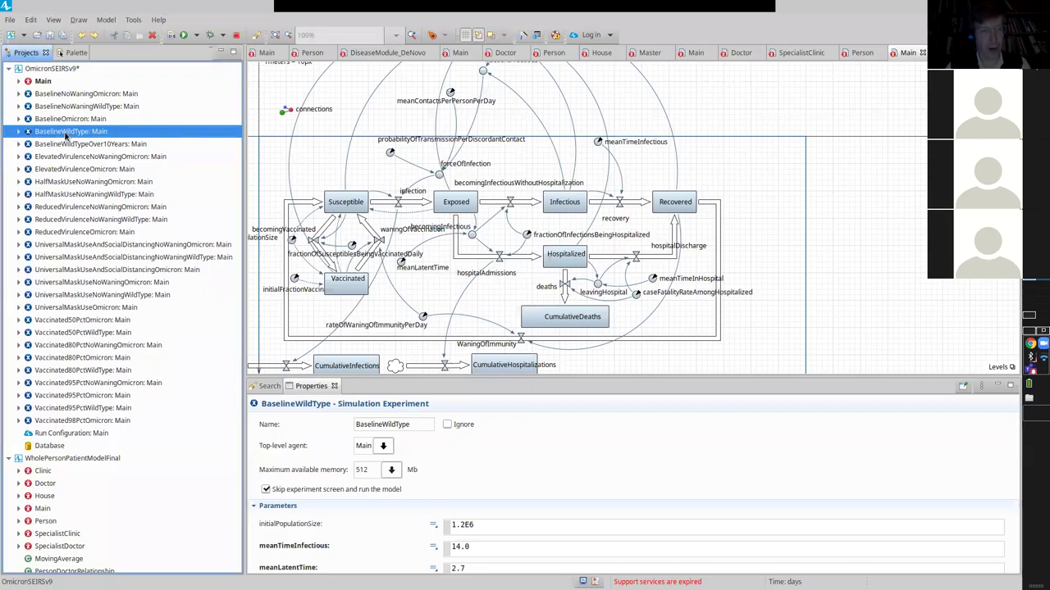
Review the commands and the list of experiments available for running the OmicronSEIRSv9 model.
right_click(66, 136)
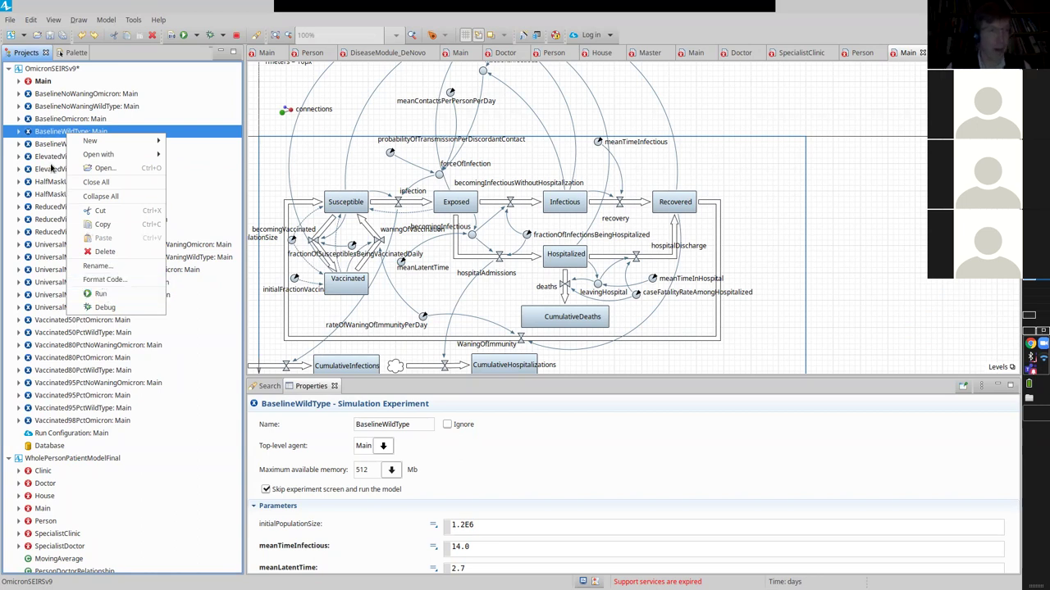
click(102, 21)
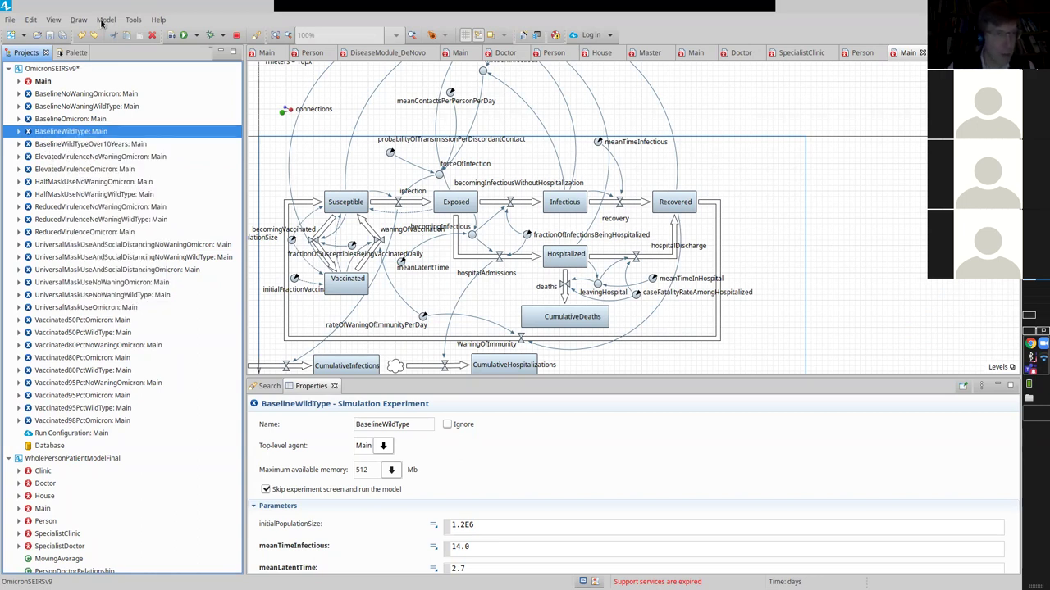
click(105, 19)
mouse_move(117, 51)
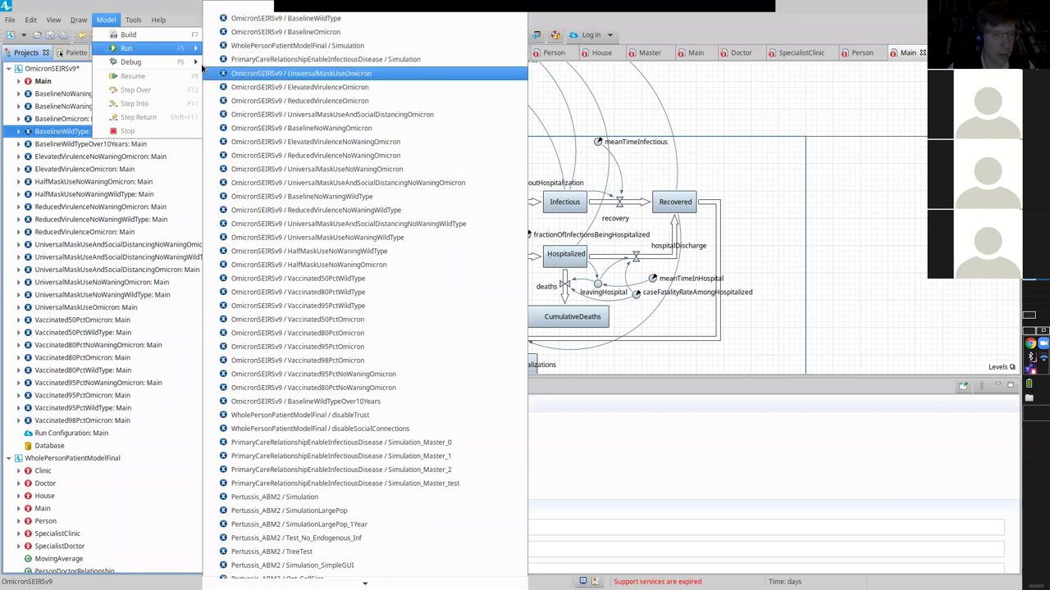
click(141, 6)
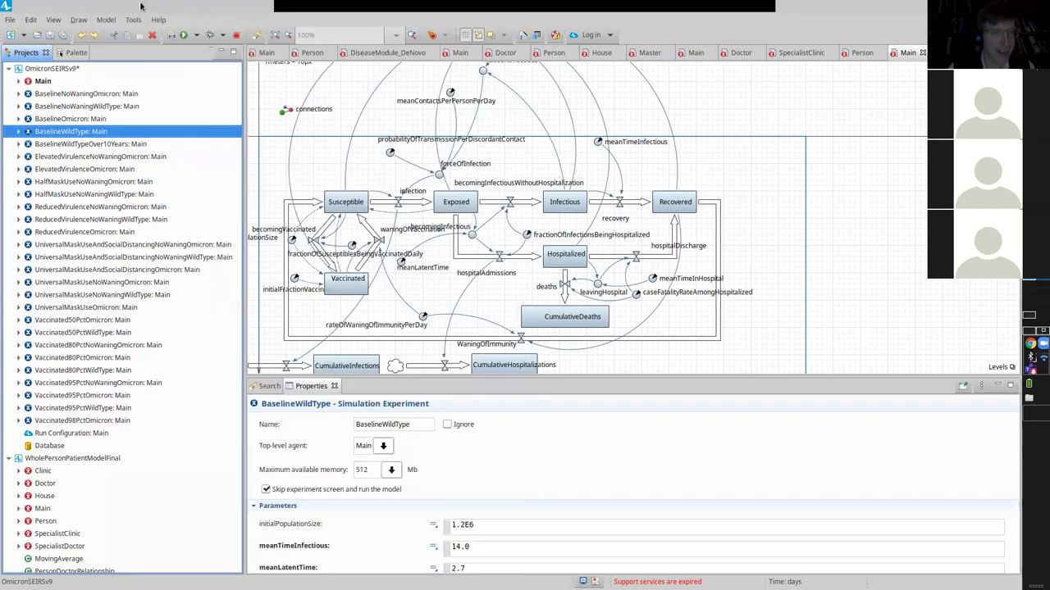
click(196, 35)
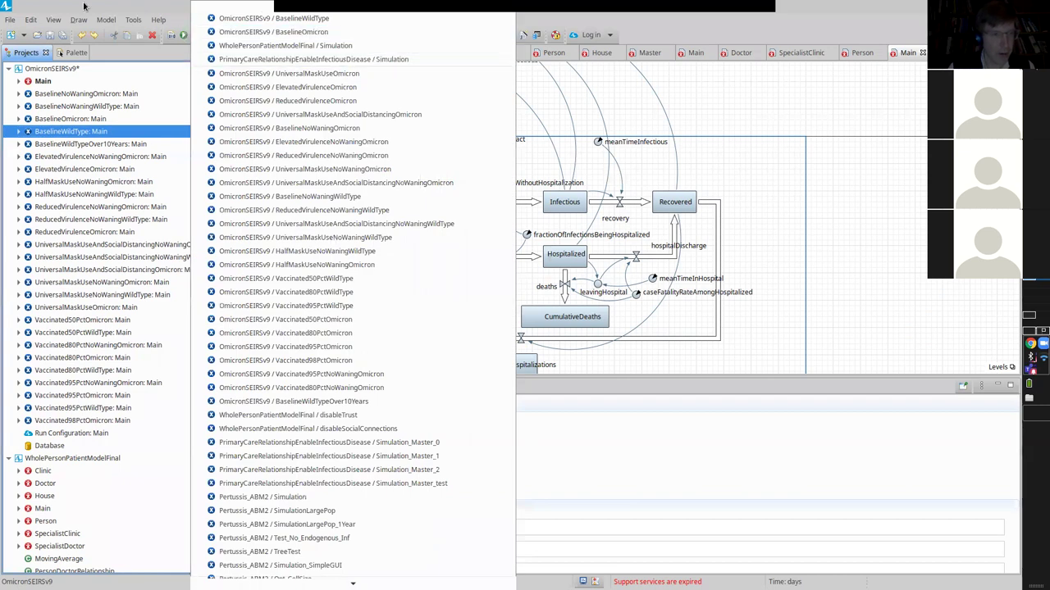
click(80, 166)
Run the BaselineWildType experiment and view its stock-and-flow diagram and the Count Infectious and Count Hospitalized charts.
right_click(57, 139)
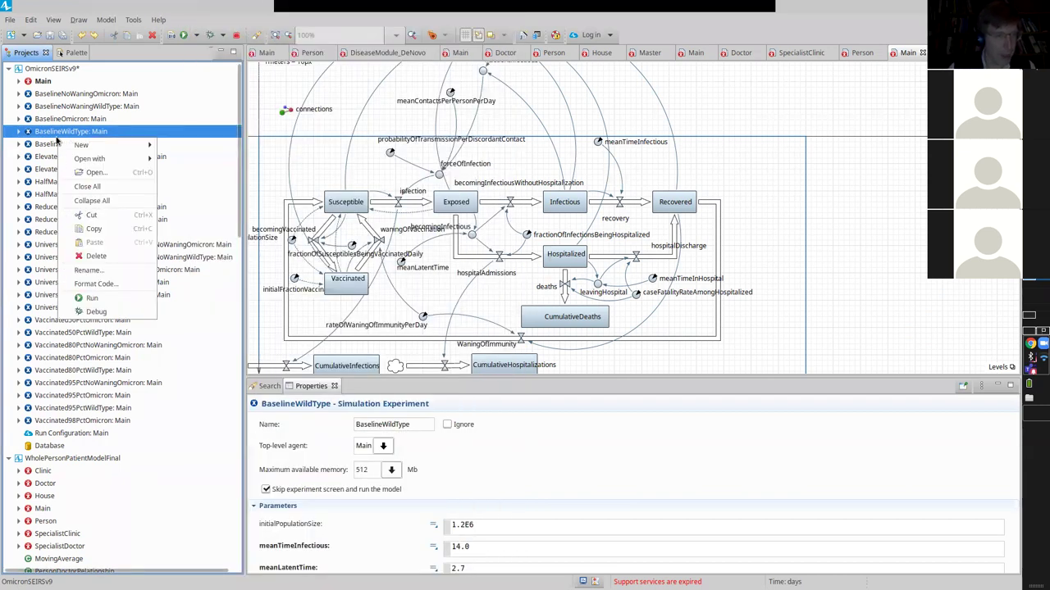
click(82, 299)
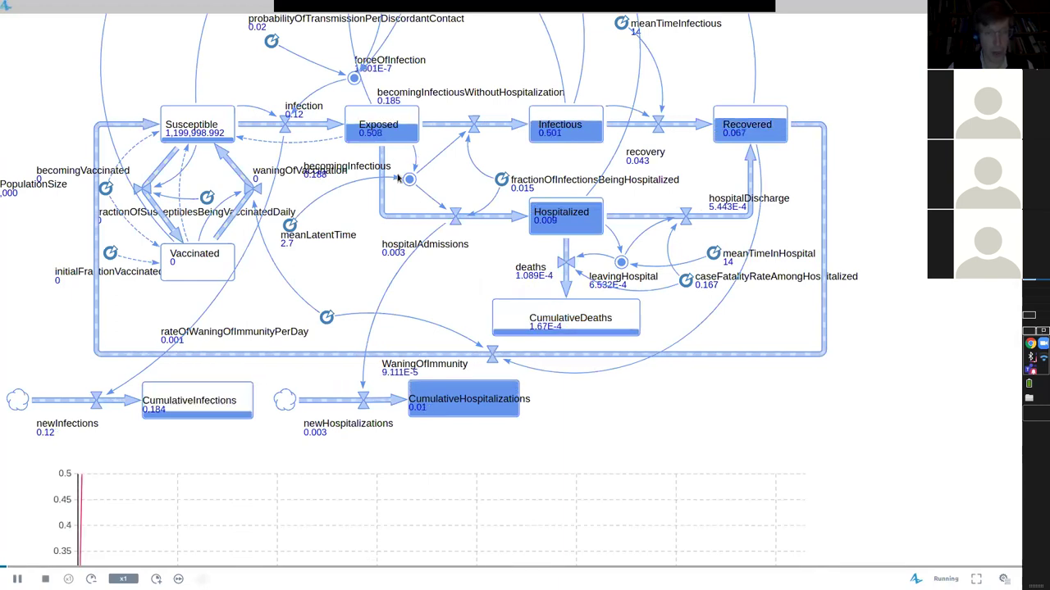
scroll(356, 339, right, 3)
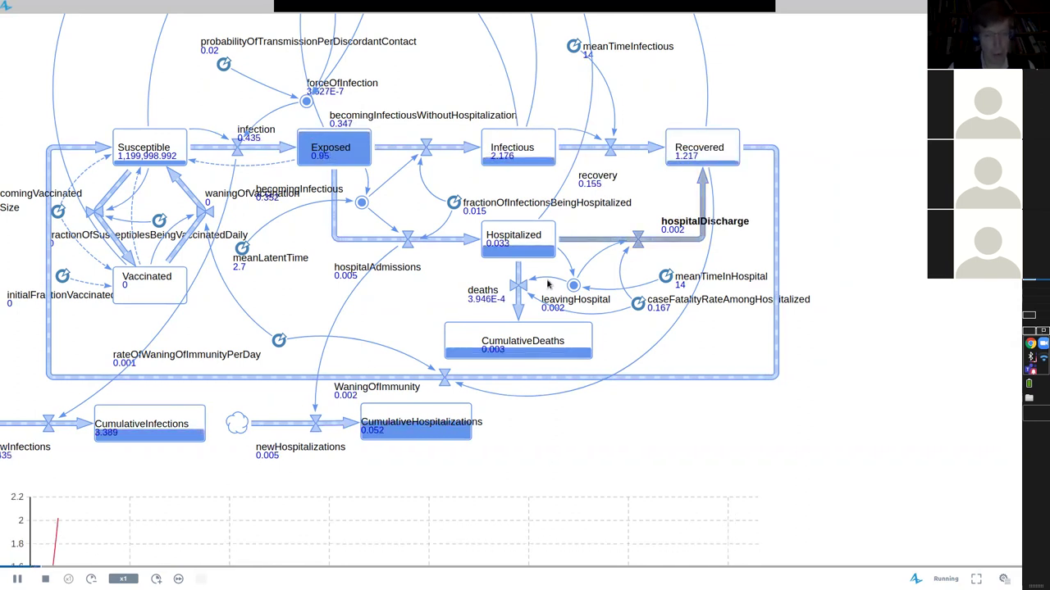
scroll(560, 279, down, 1)
scroll(560, 278, left, 1)
scroll(559, 278, down, 5)
scroll(559, 279, left, 3)
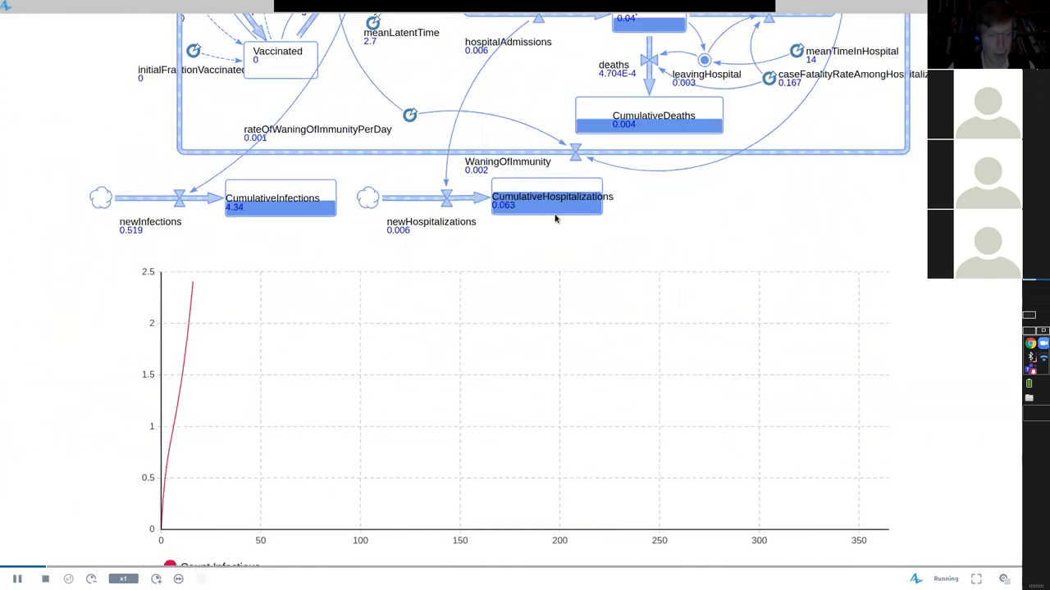
scroll(301, 432, down, 3)
scroll(301, 432, left, 1)
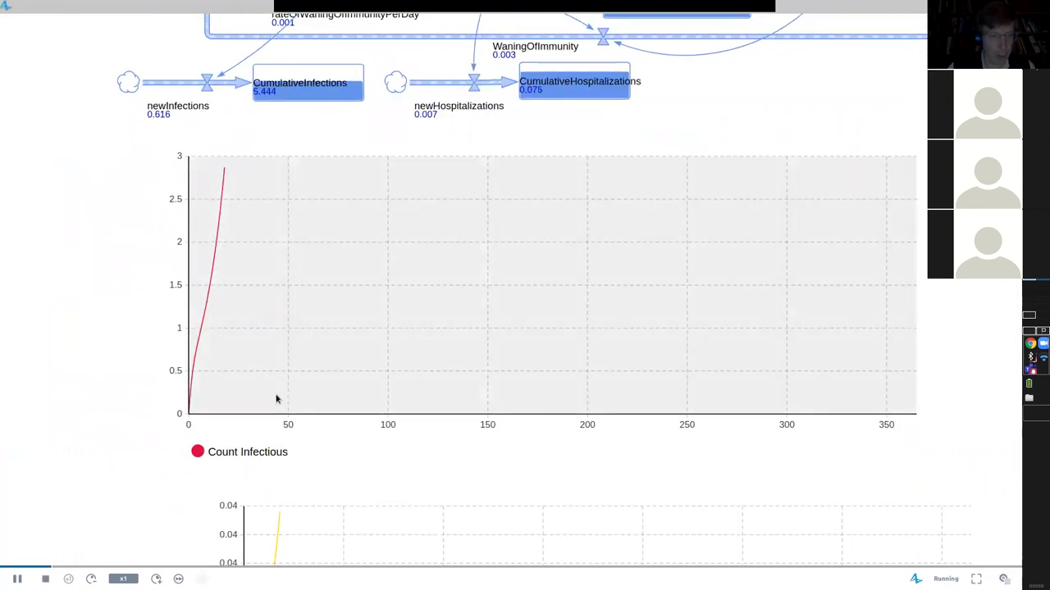
scroll(262, 480, down, 7)
scroll(263, 480, right, 2)
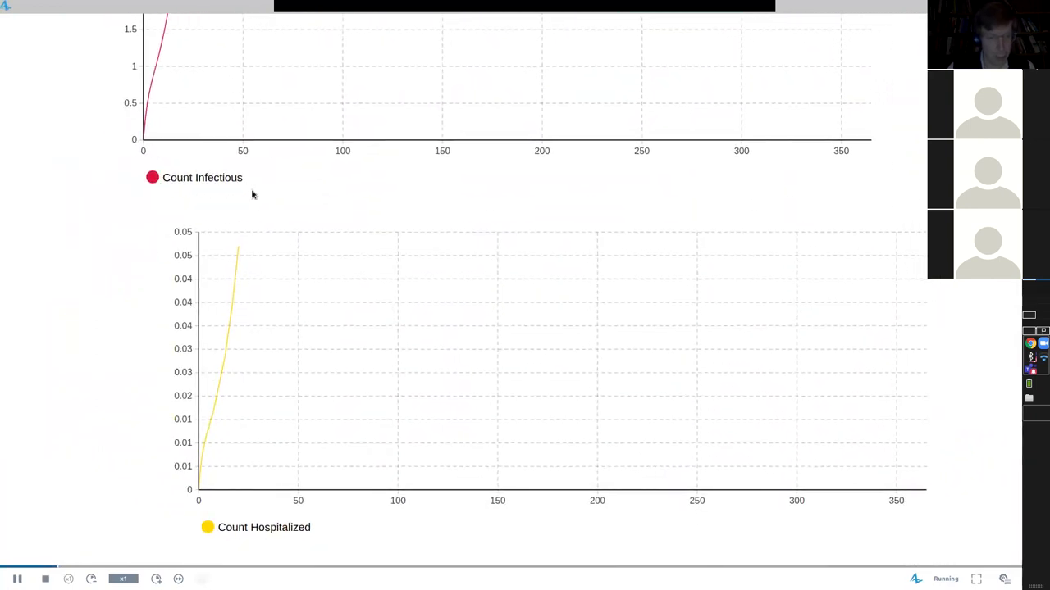
scroll(236, 295, up, 1)
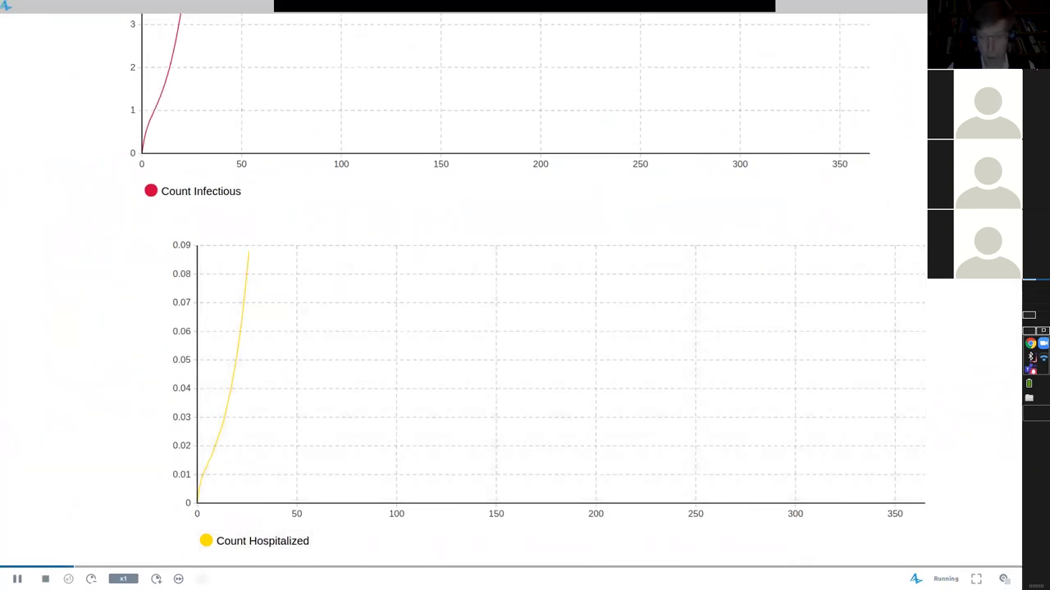
Show the developer panel and speed the running simulation up to x10 while watching the diagram and charts.
click(1004, 579)
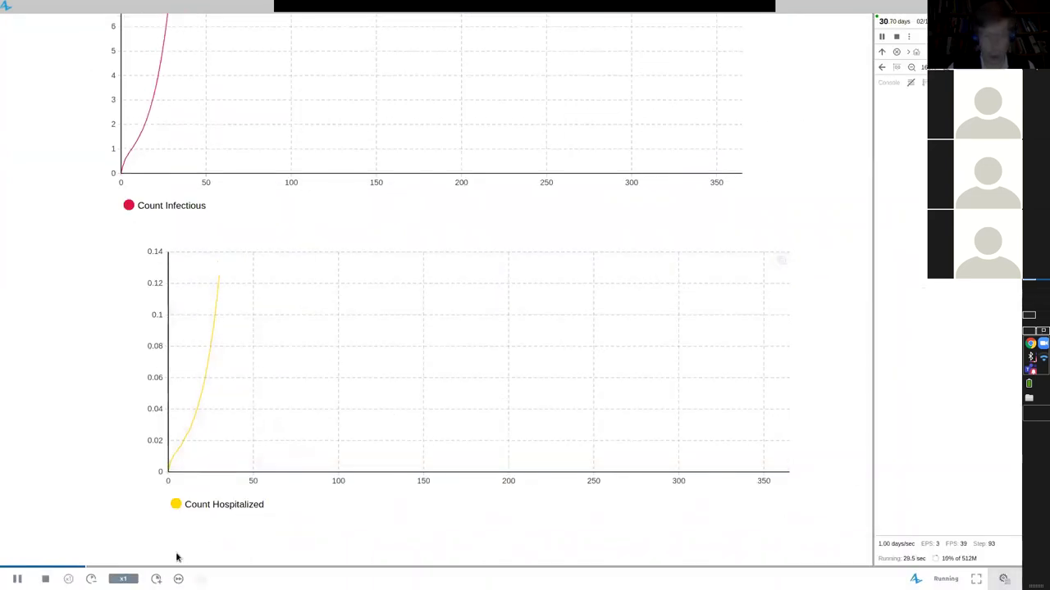
click(156, 579)
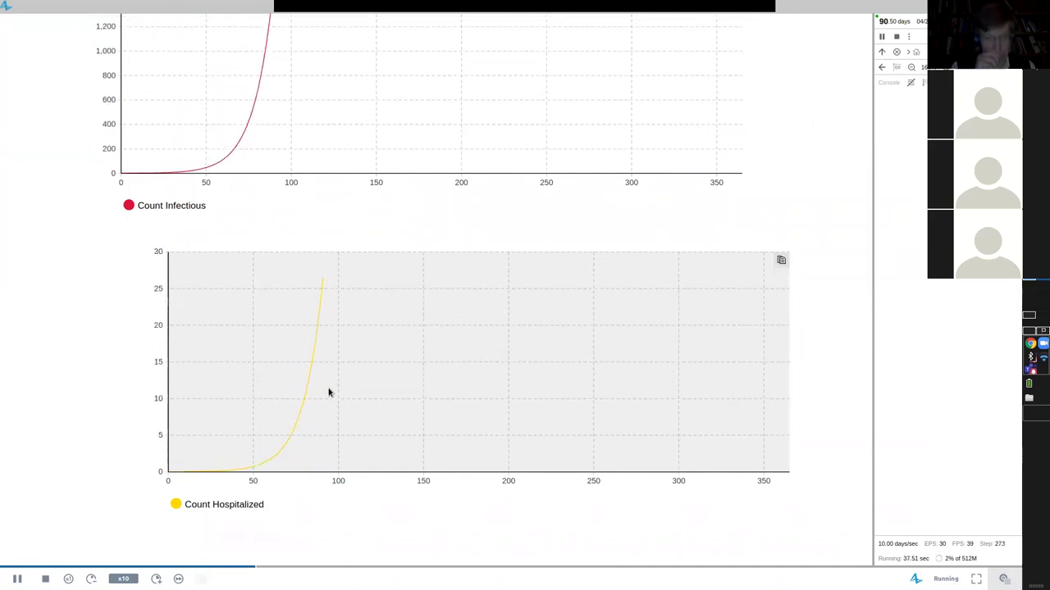
scroll(328, 392, up, 3)
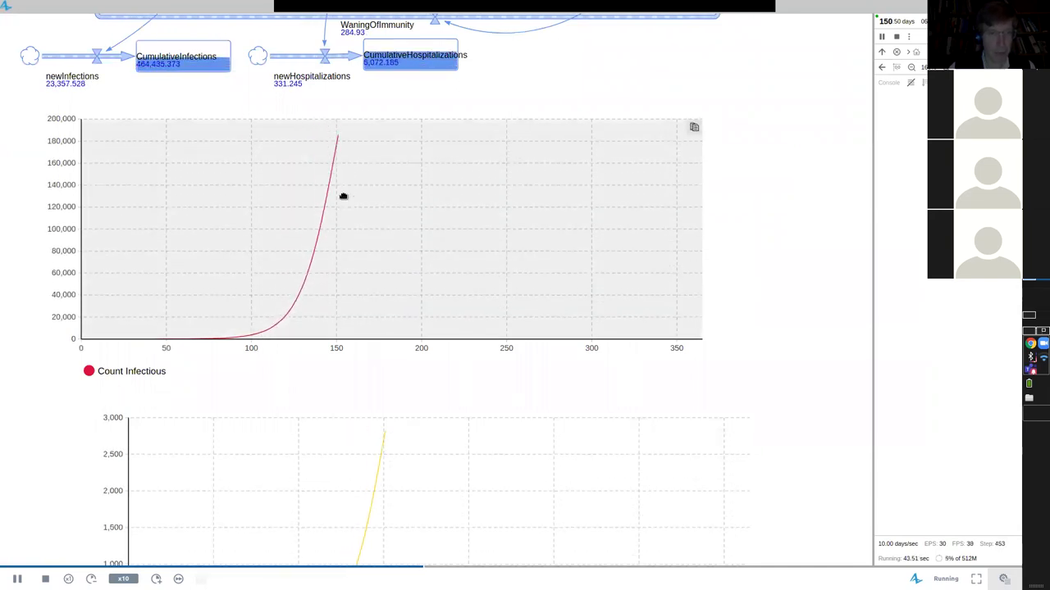
scroll(342, 197, up, 5)
scroll(342, 197, right, 1)
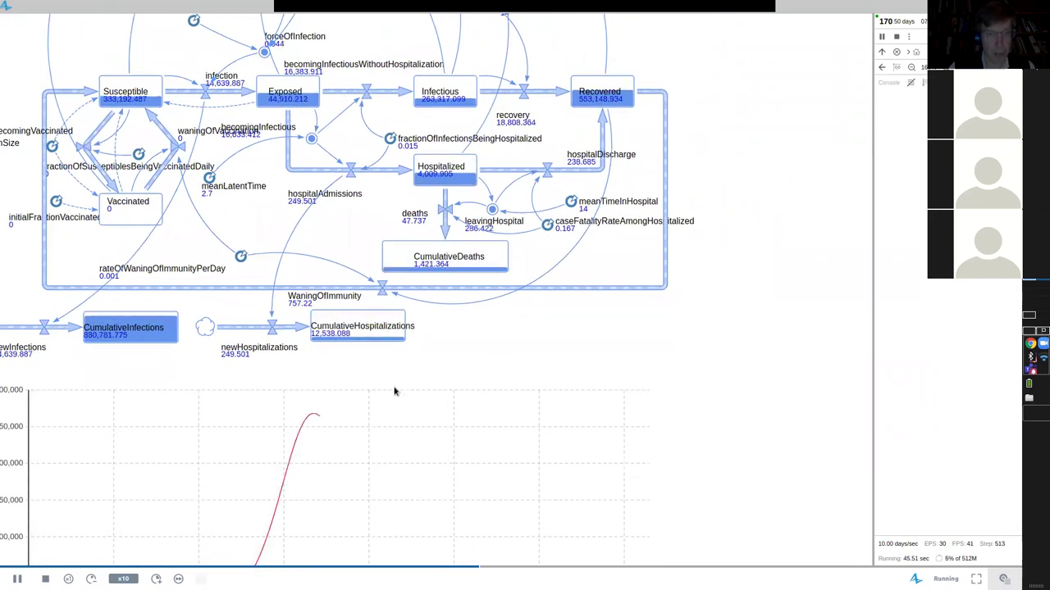
scroll(394, 197, down, 5)
scroll(393, 197, left, 1)
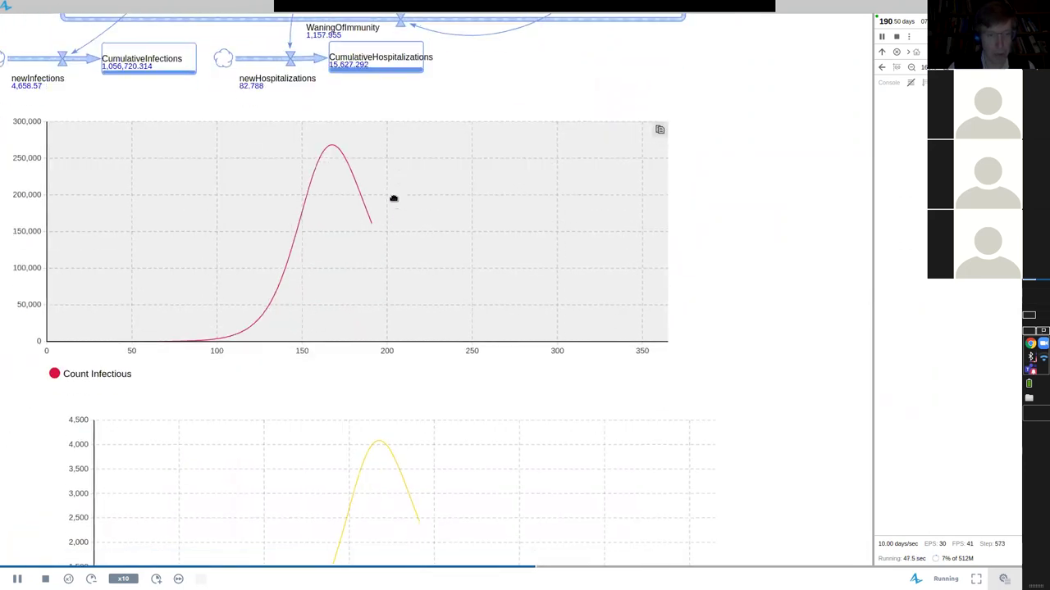
Pause the simulation and examine the Count Infectious and Count Hospitalized curves.
click(17, 579)
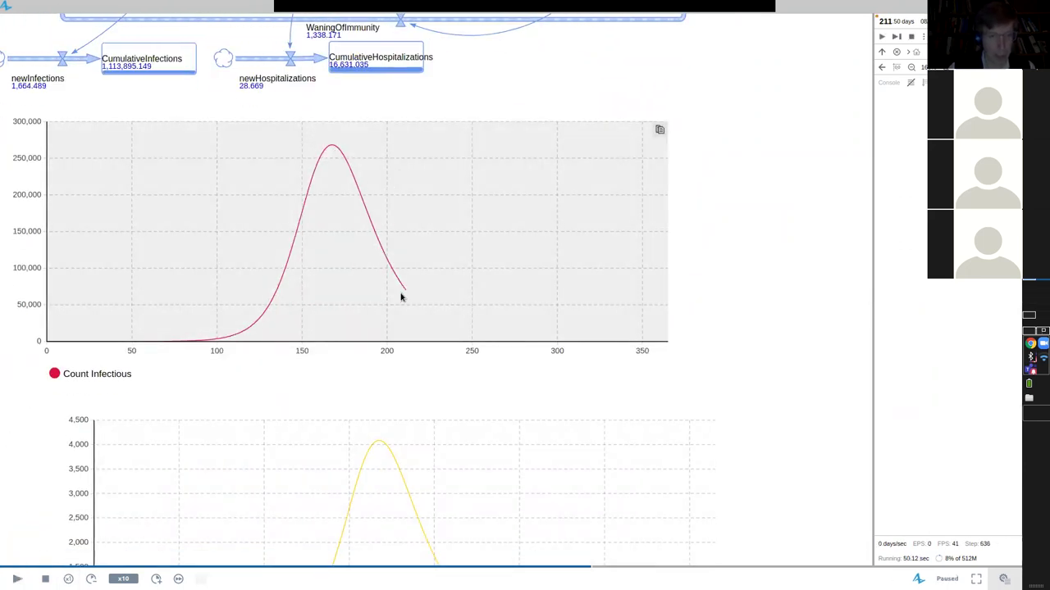
scroll(84, 298, down, 4)
scroll(87, 323, up, 1)
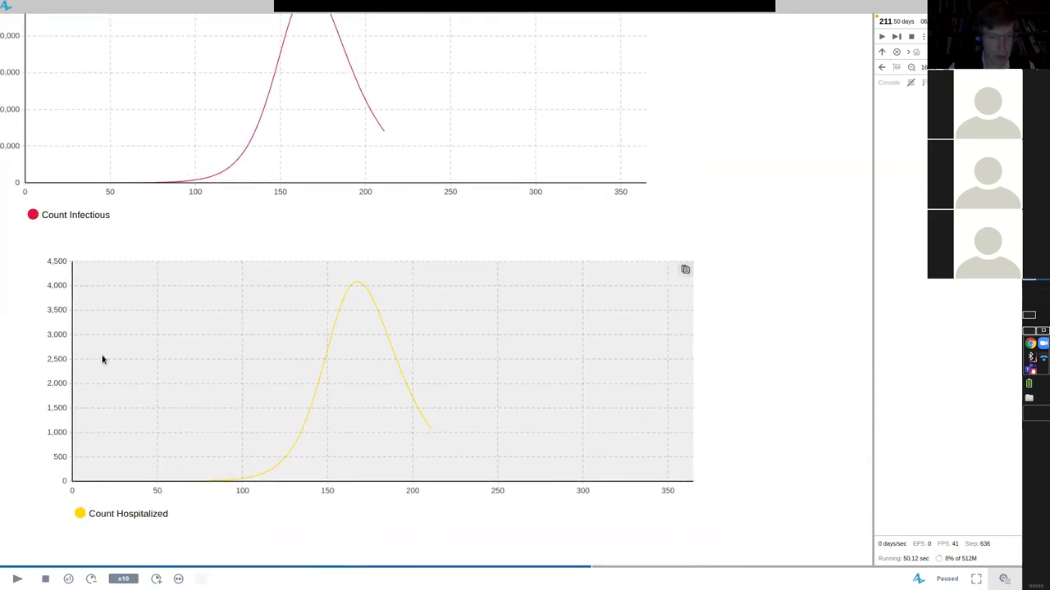
drag(301, 343, 278, 581)
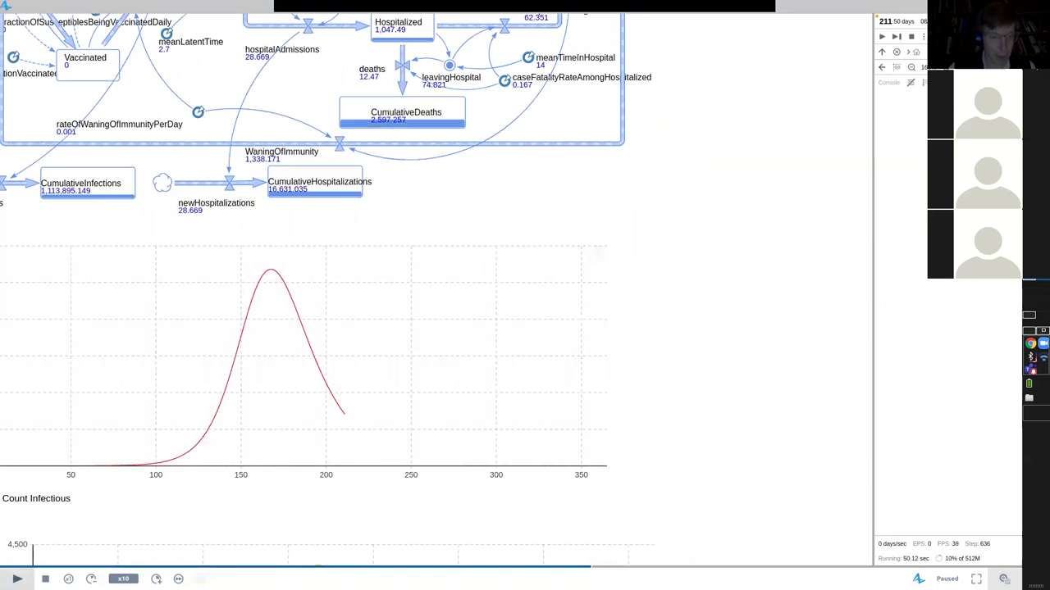
Display the CumulativeDeaths stock's chart over time and run the simulation to its end at x50 speed.
click(401, 119)
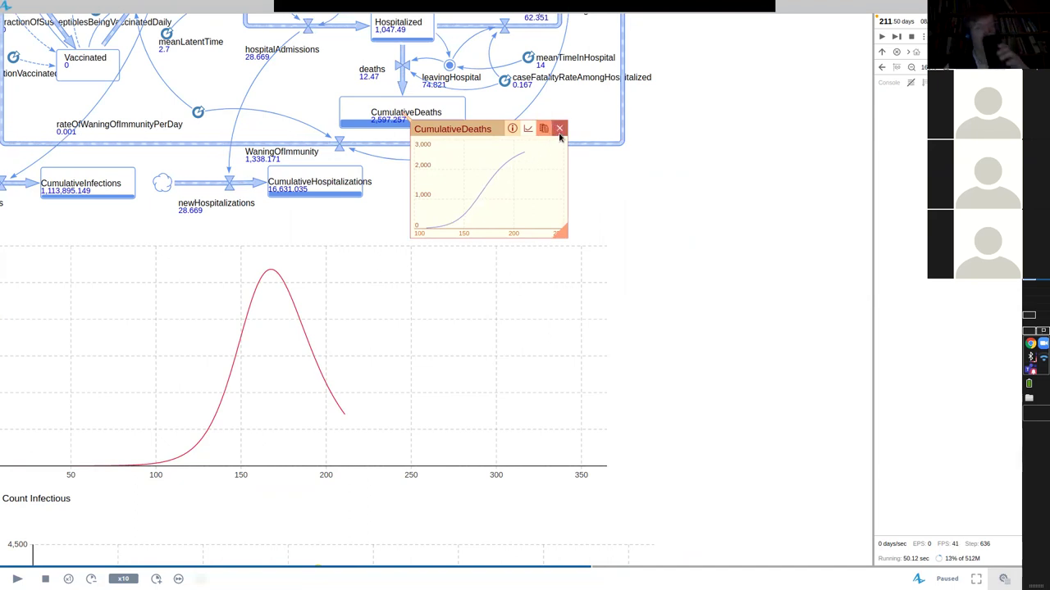
click(18, 579)
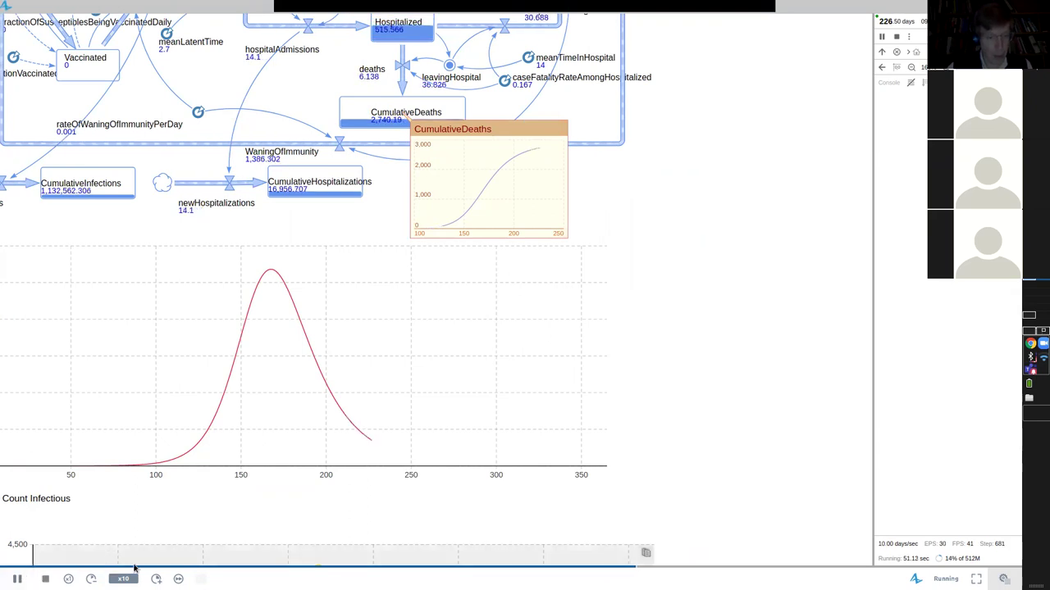
click(156, 579)
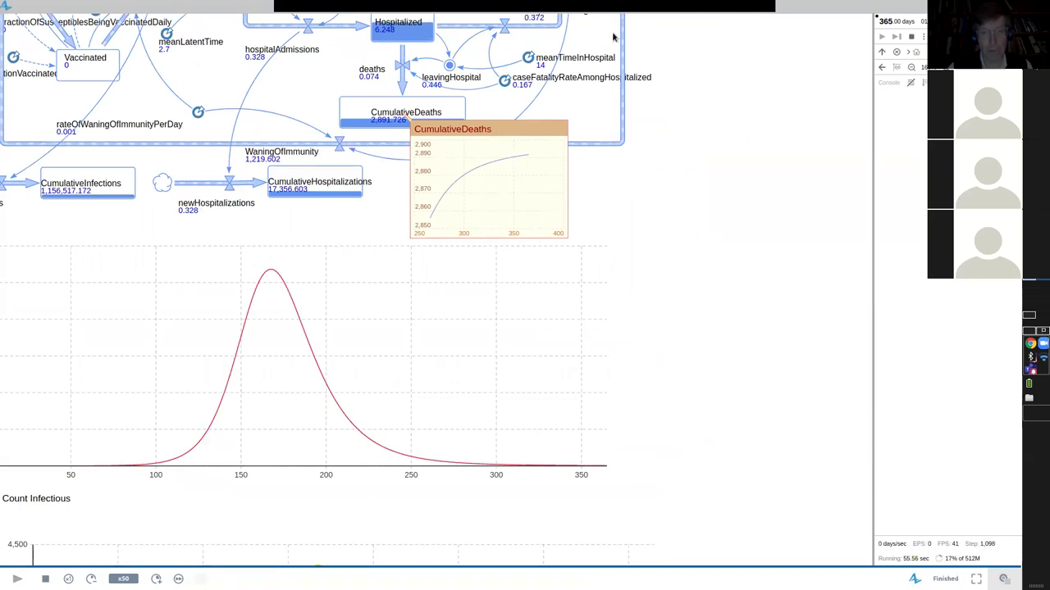
Leave the finished simulation window and switch to the Dynamic Modeling Types v6 presentation open in Google Slides in Firefox.
double_click(829, 6)
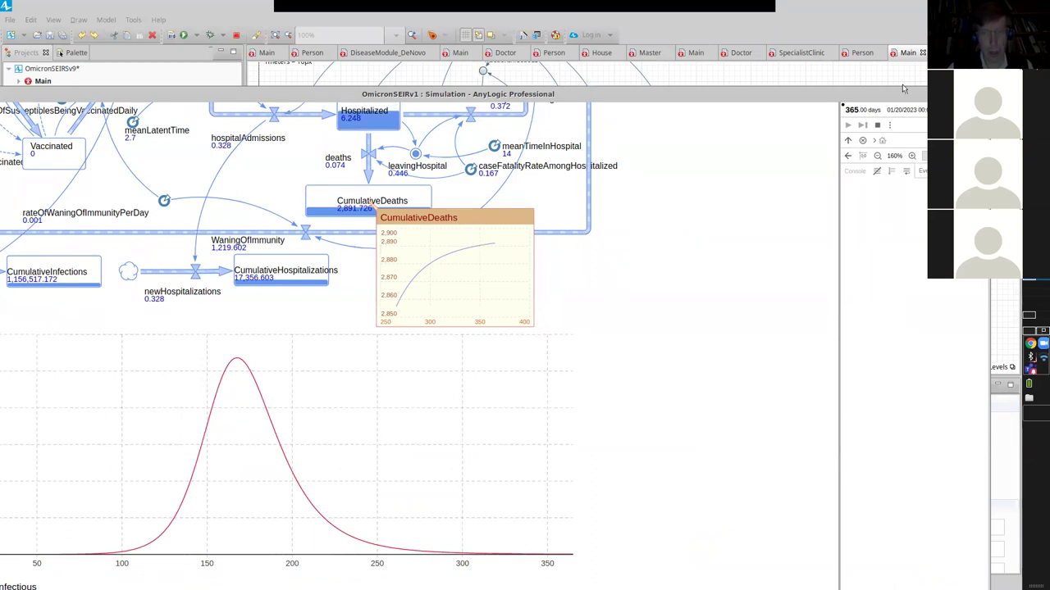
key(alt+Tab)
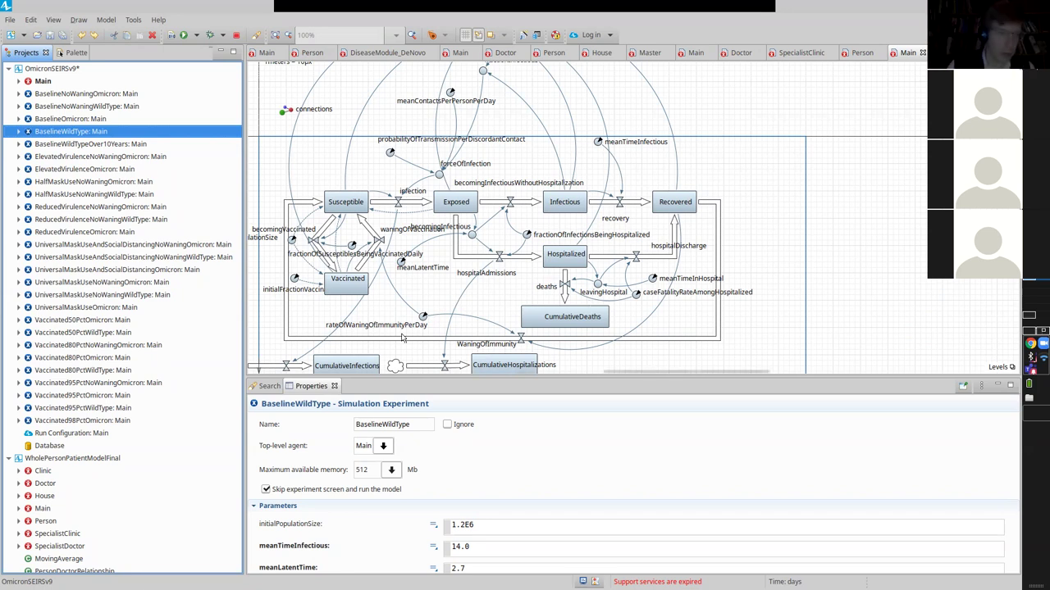
key(alt+Tab)
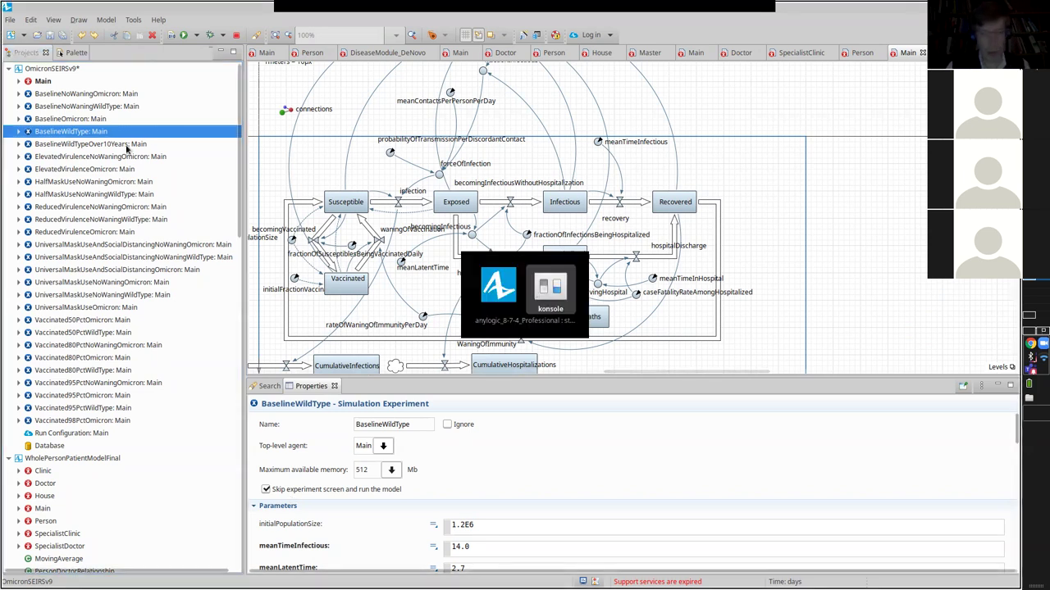
click(1038, 332)
key(alt+Tab)
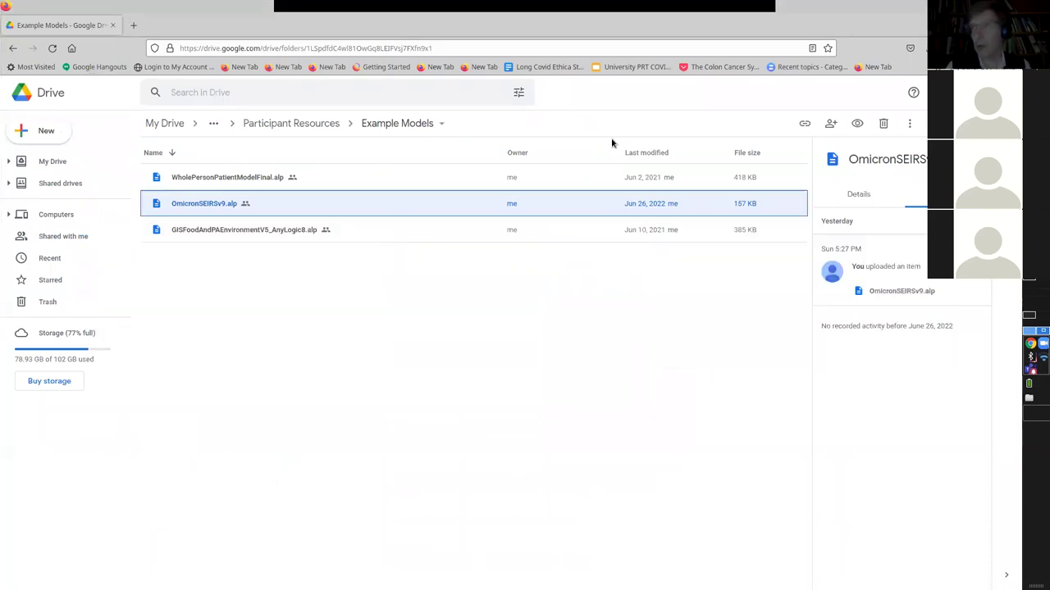
key(alt+Tab)
key(alt+Tab)
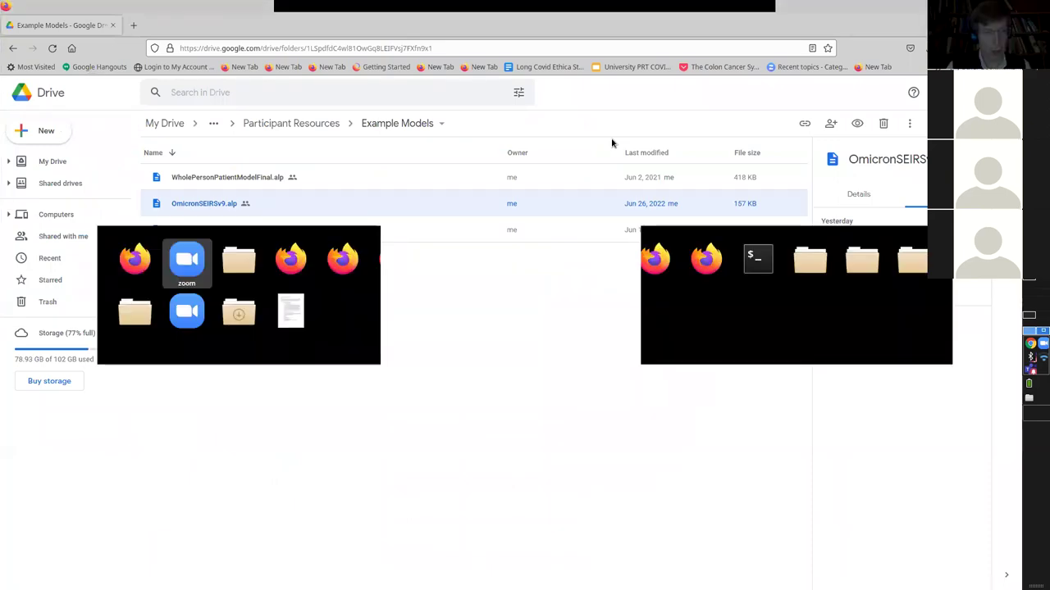
key(alt+Tab)
key(alt+Tab)
key(alt+Tab)
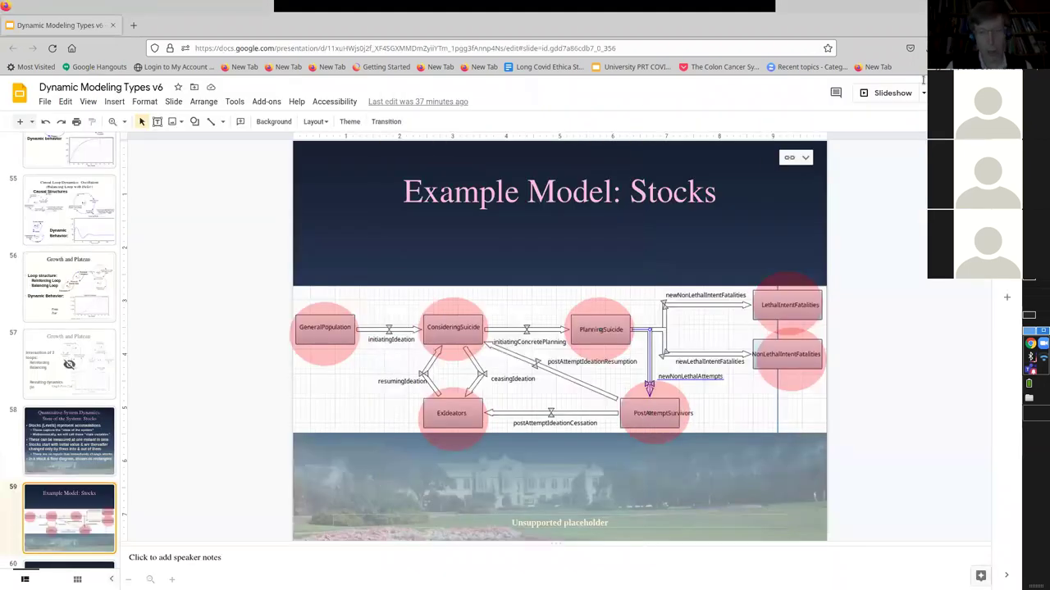
Present the slideshow from the current Example Model: Stocks slide and advance to the slide The Central Role of Stocks in Dynamics.
click(882, 94)
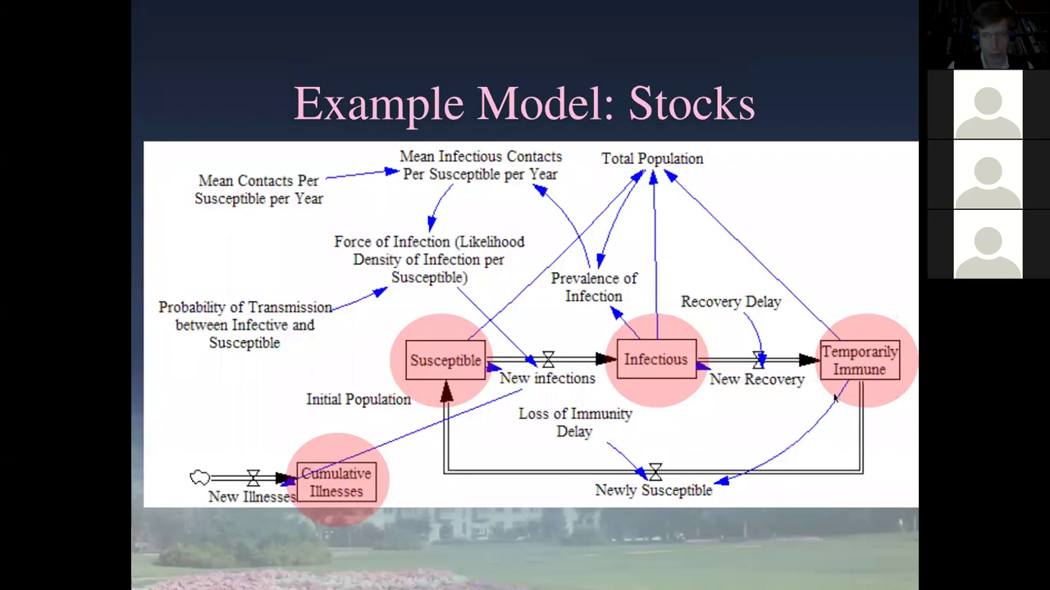
key(Right)
key(Left)
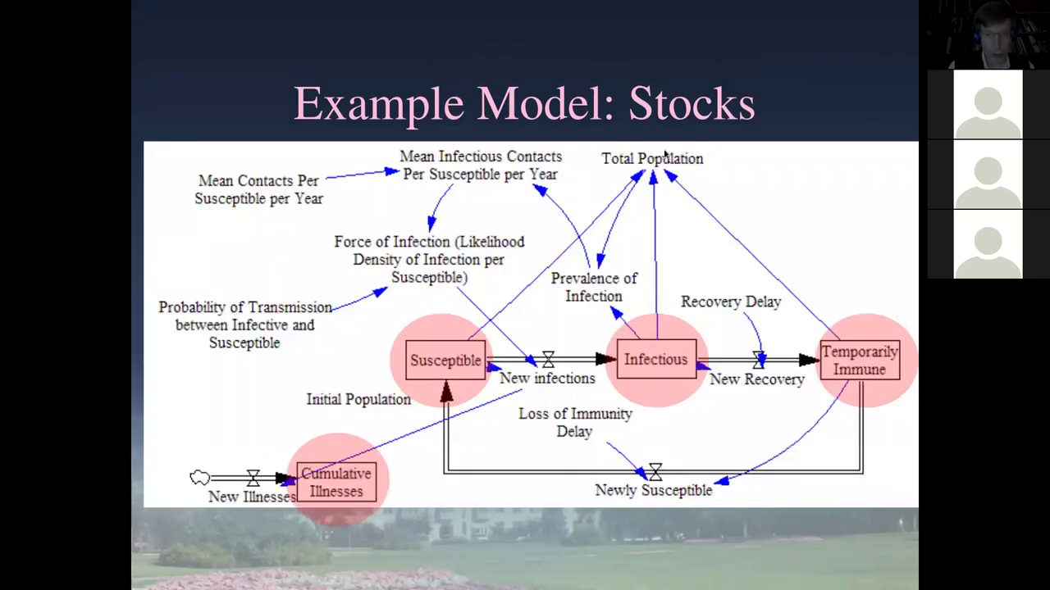
key(Right)
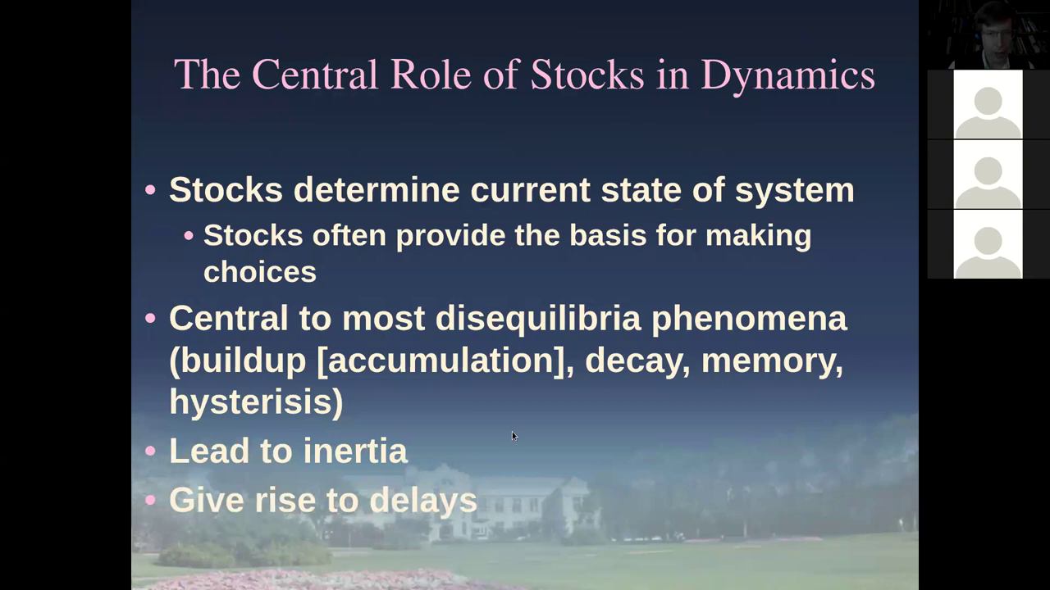